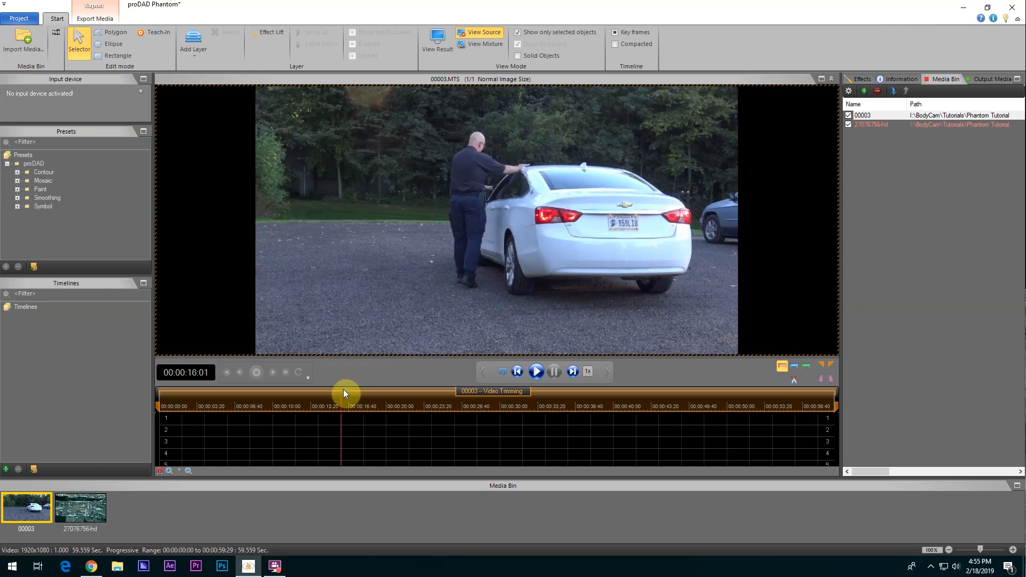
Trim clip 00003 with the start mark at 00:00:16:14 and the end mark at 00:00:22:33.
mouse_move(339, 406)
mouse_down()
mouse_move(156, 415)
mouse_move(420, 384)
mouse_move(295, 396)
mouse_move(343, 390)
mouse_up()
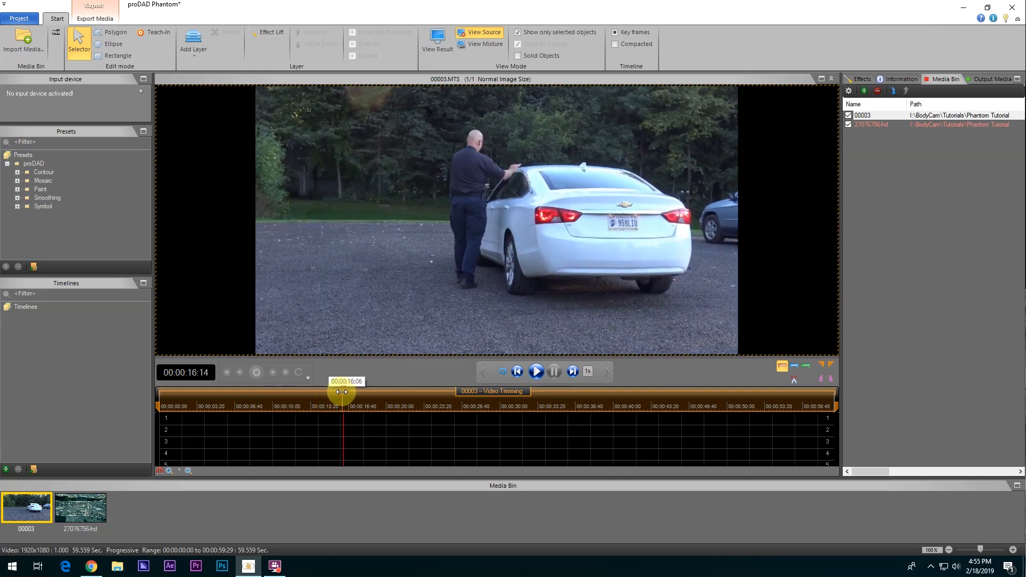
click(821, 364)
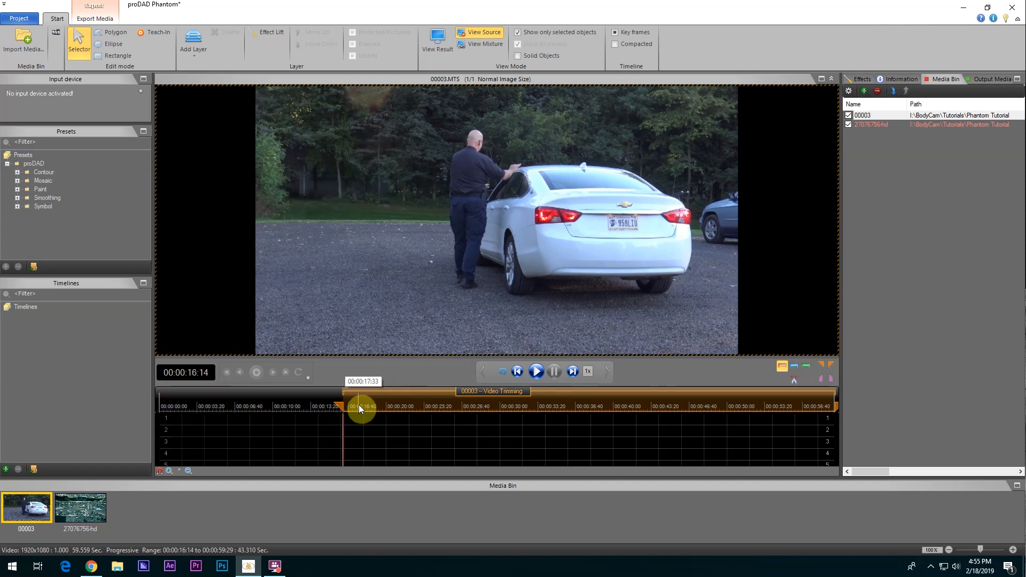
drag(359, 406, 415, 402)
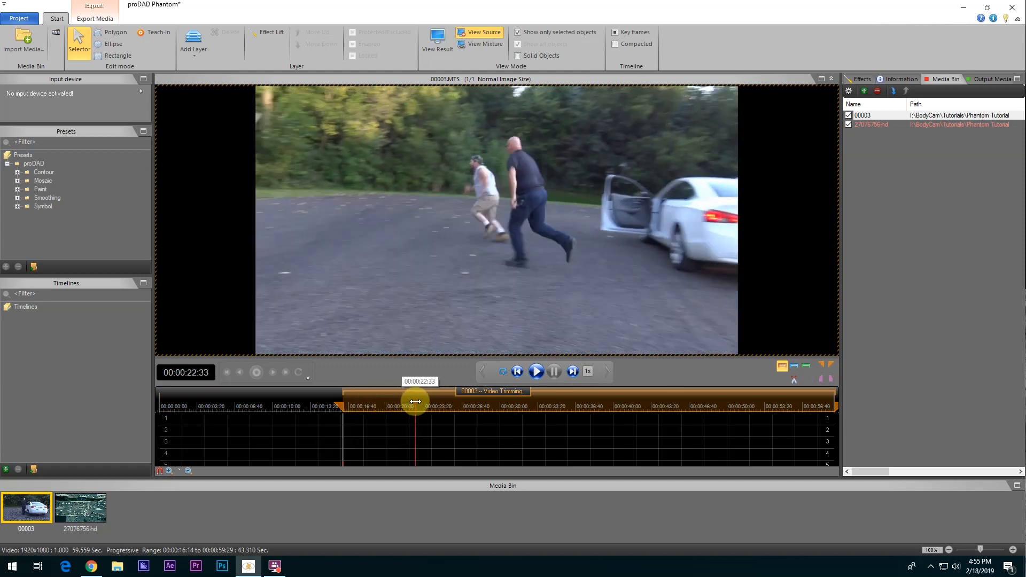
click(832, 363)
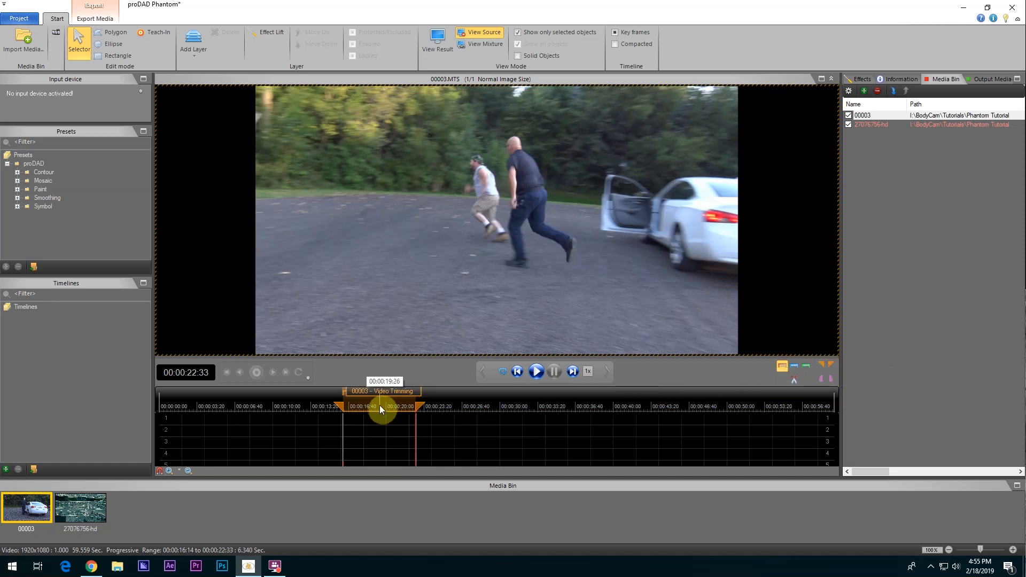
Add a rectangular mosaic mask over the white car's licence plate at 00:00:18:22 and check it in the result view.
click(169, 471)
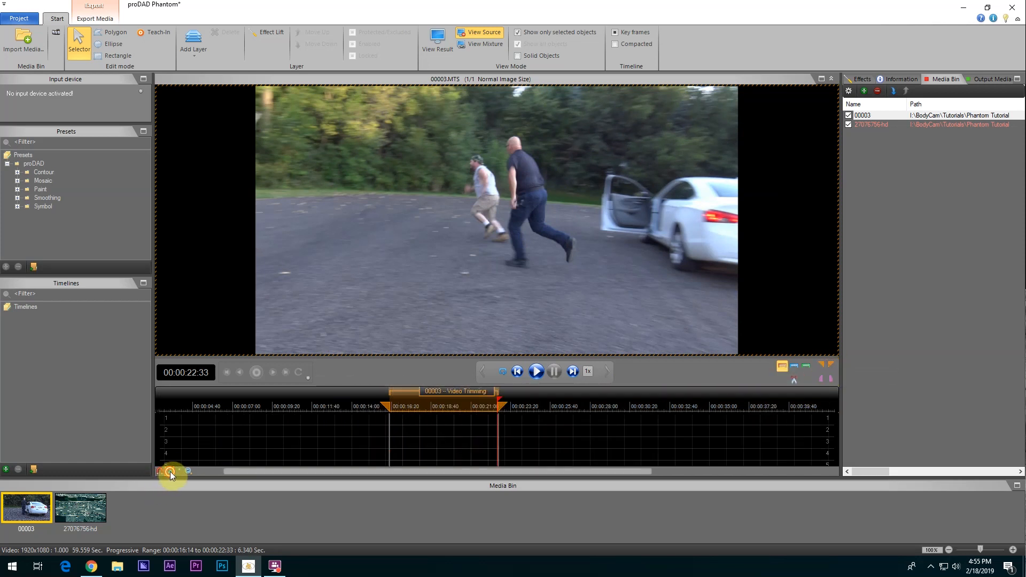
click(170, 472)
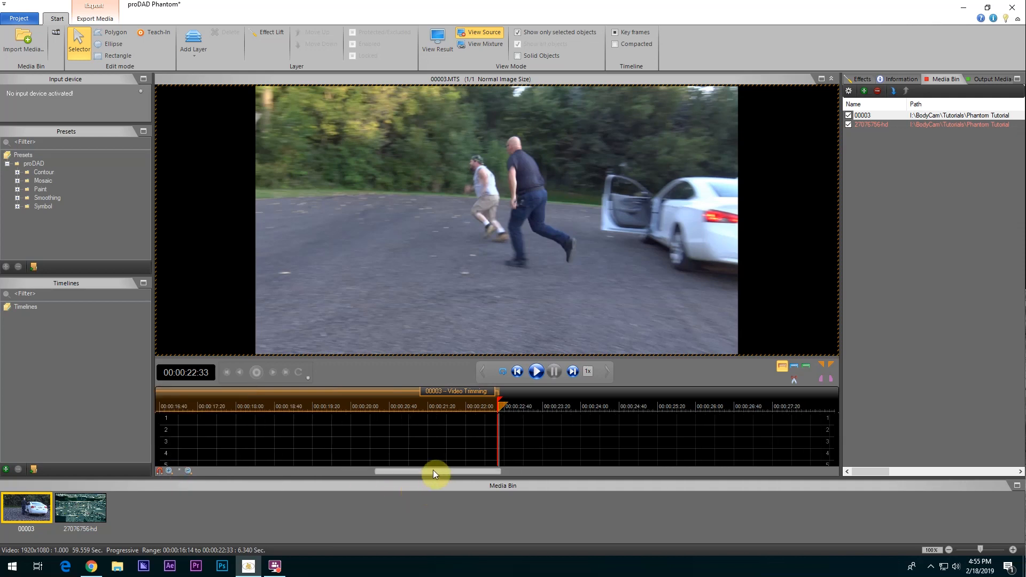
drag(433, 469, 399, 477)
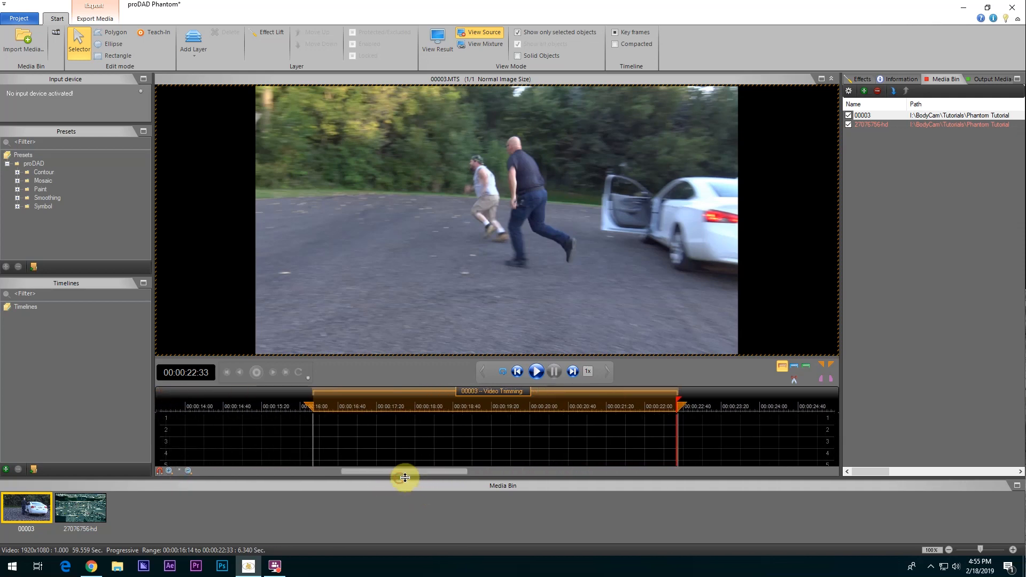
click(435, 402)
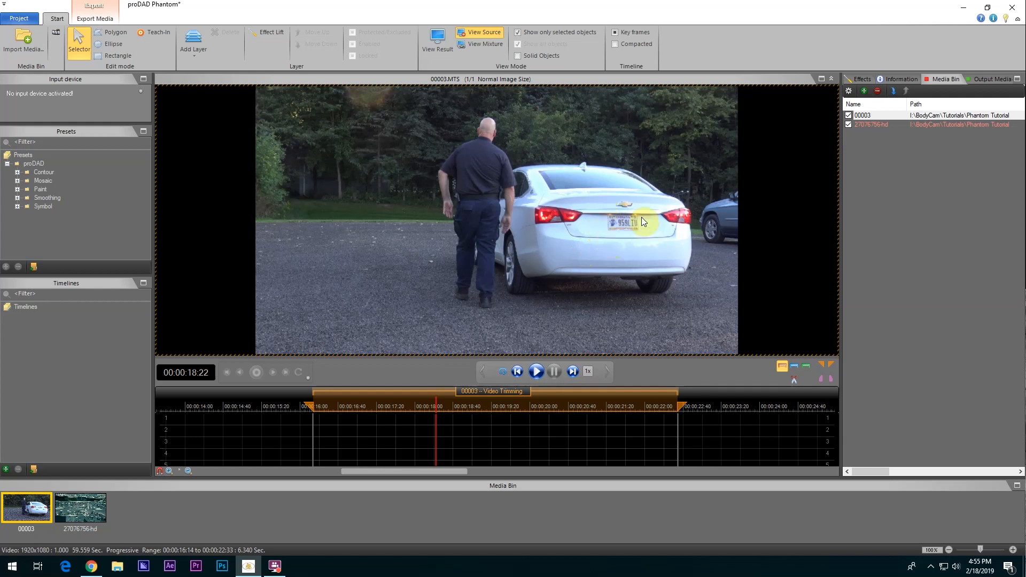
click(98, 56)
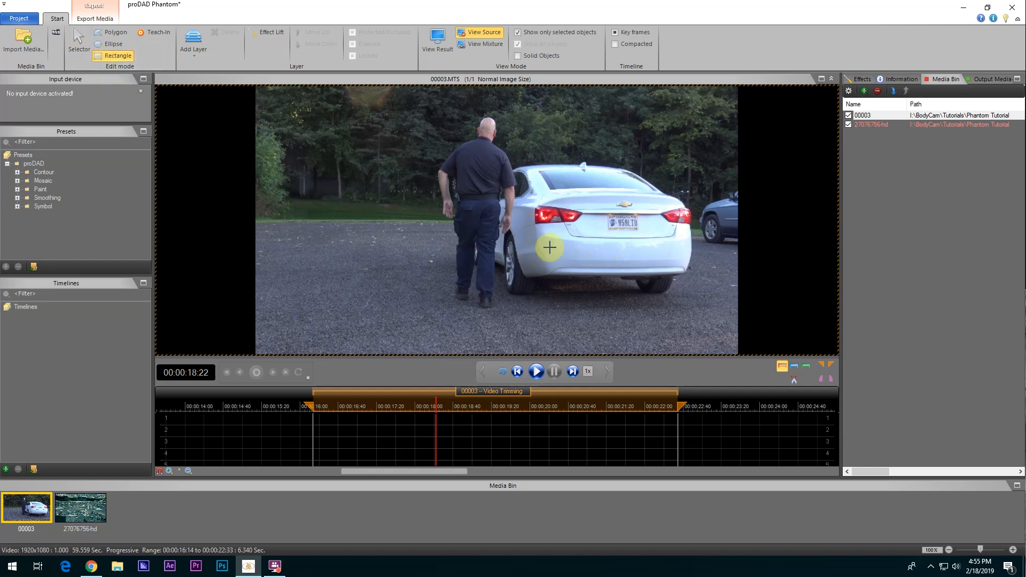
drag(603, 207, 646, 235)
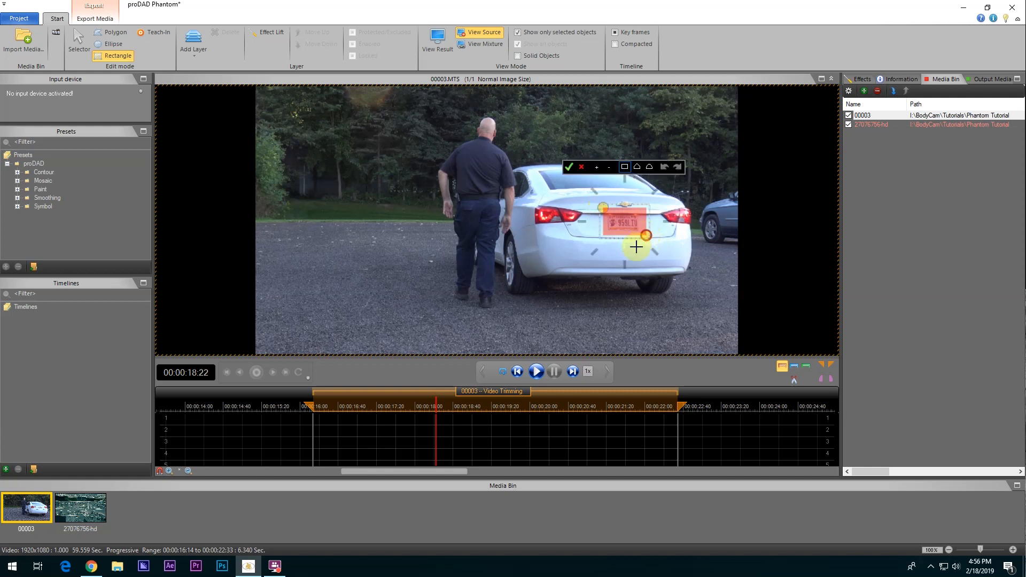
click(569, 169)
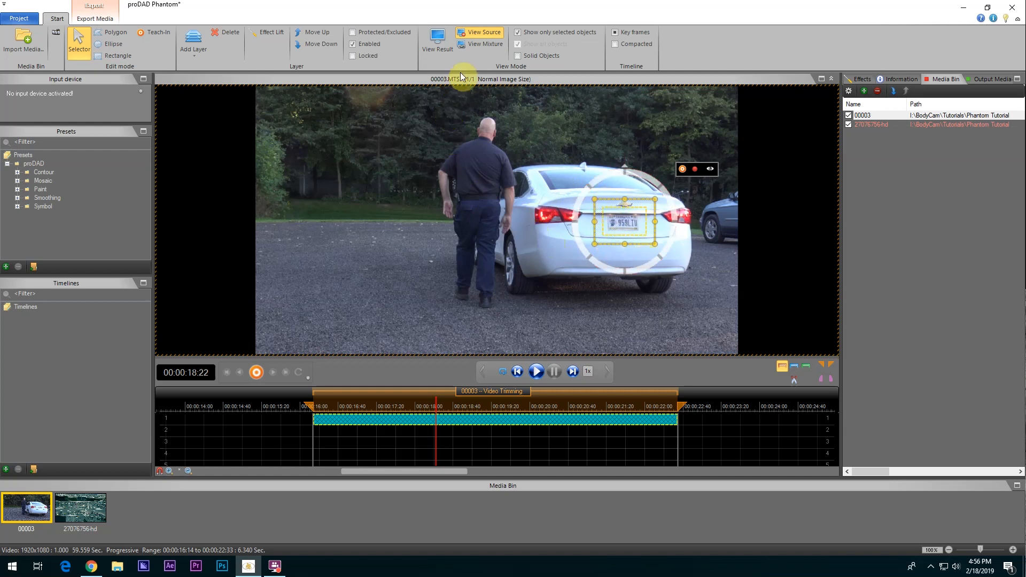
click(437, 41)
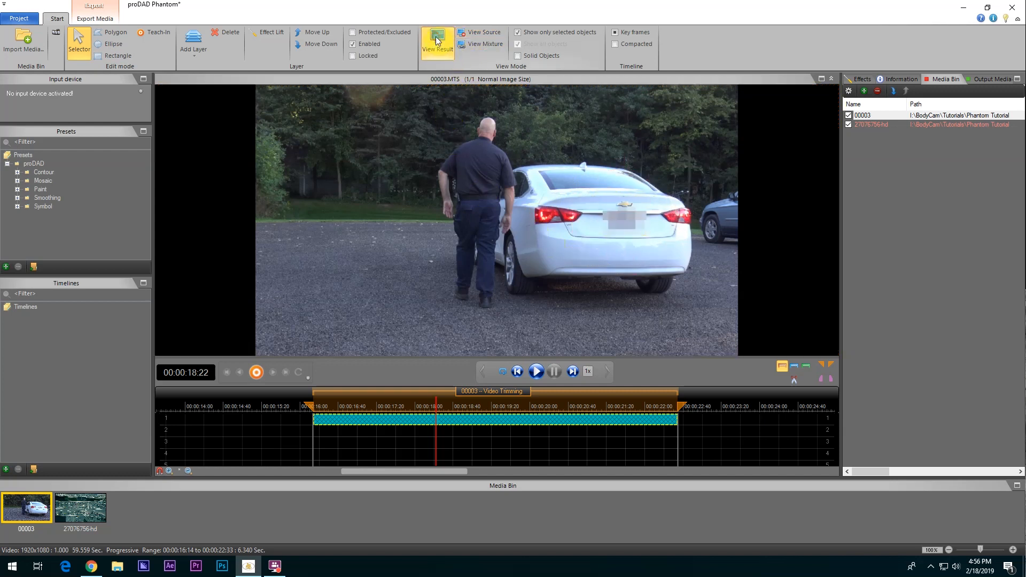
click(463, 32)
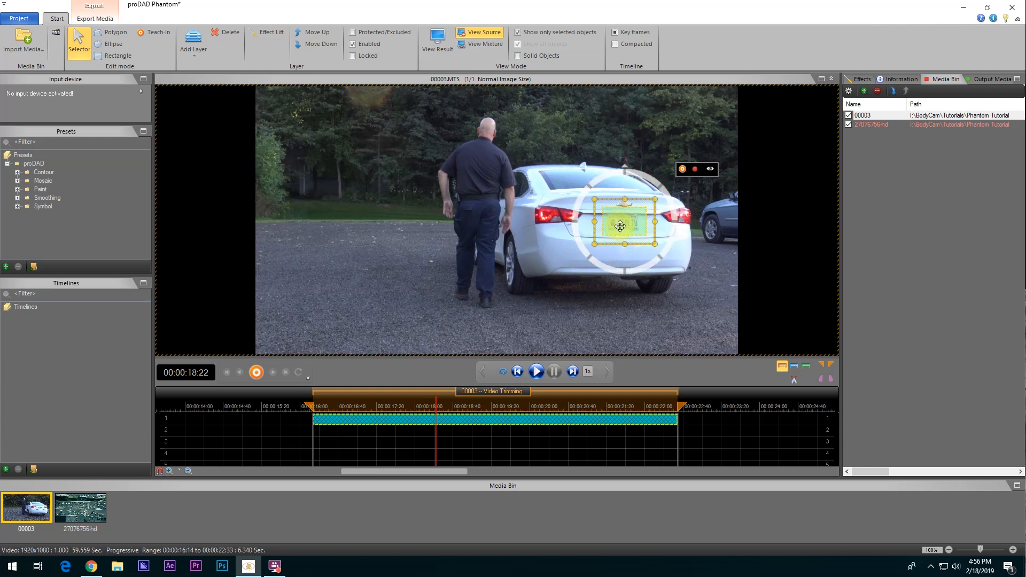
Enable tracking for the licence plate mask and track it backward to the start mark.
click(257, 373)
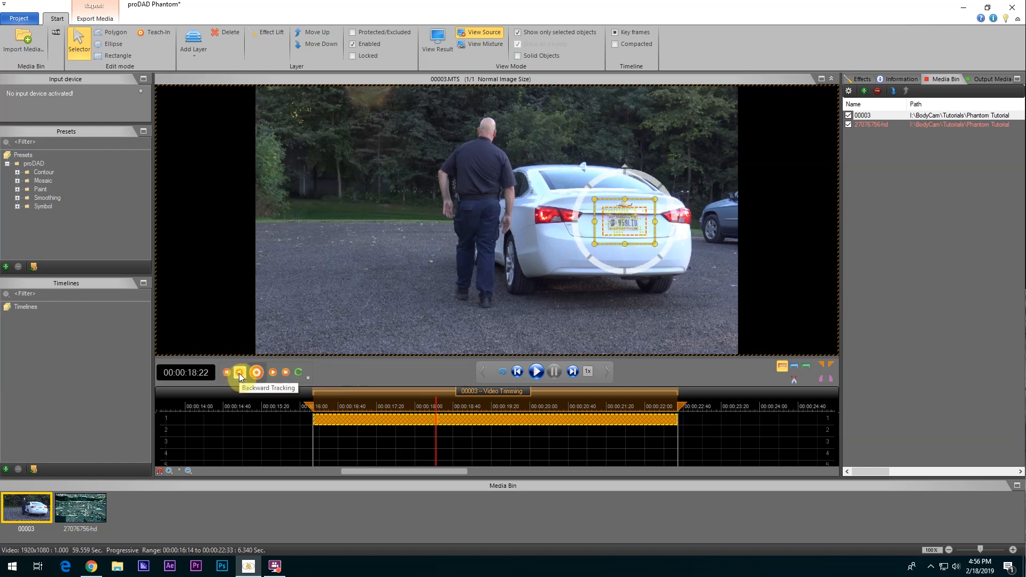
click(239, 374)
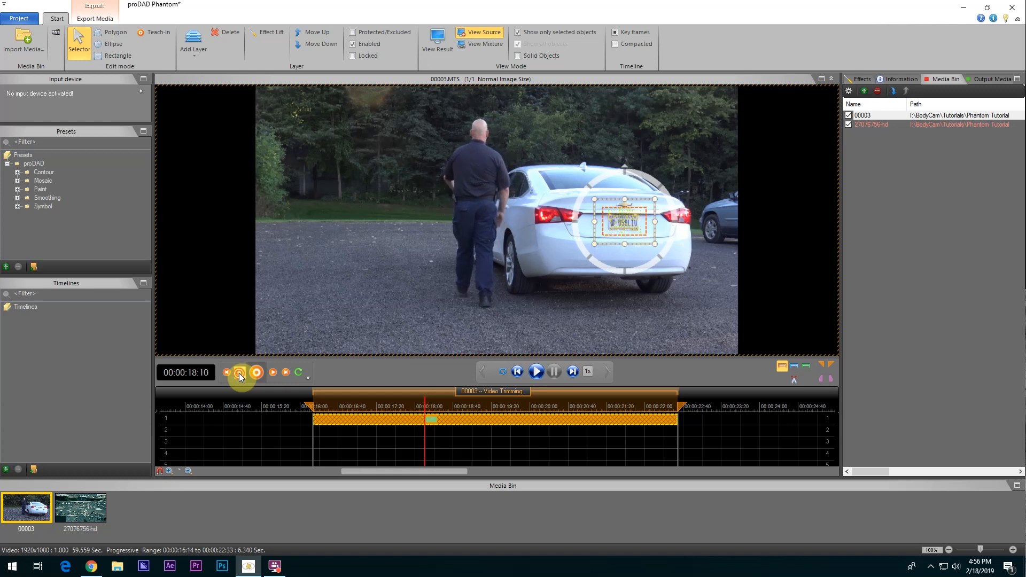
click(239, 373)
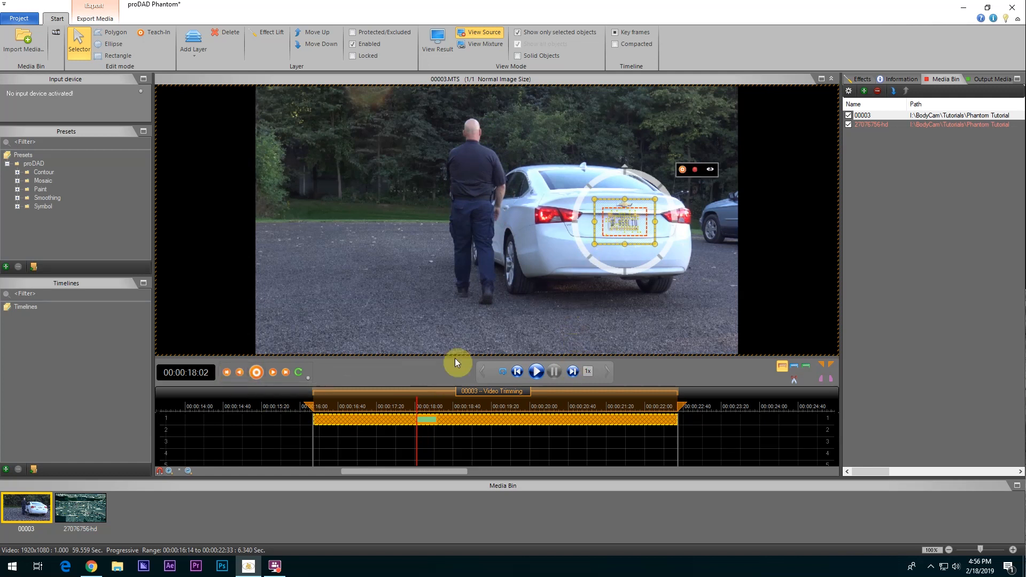
click(225, 373)
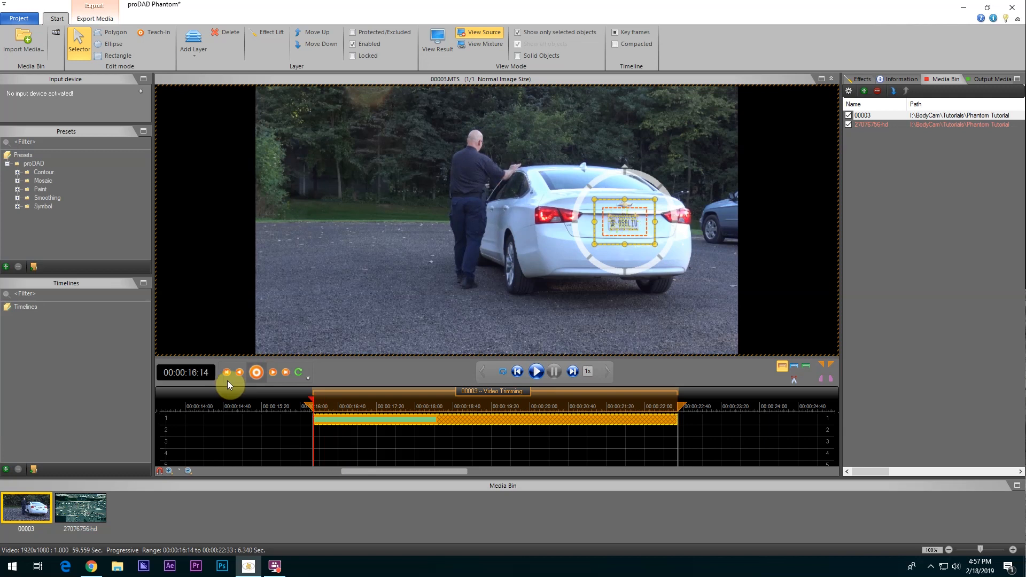
Track the licence plate mask forward from 00:00:18:22 to the end mark.
click(436, 405)
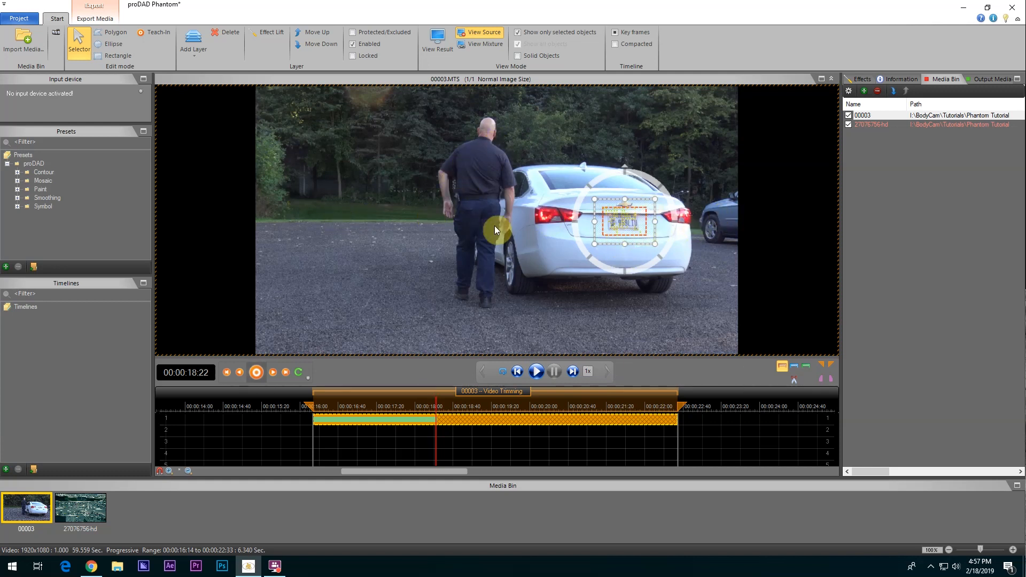
click(273, 373)
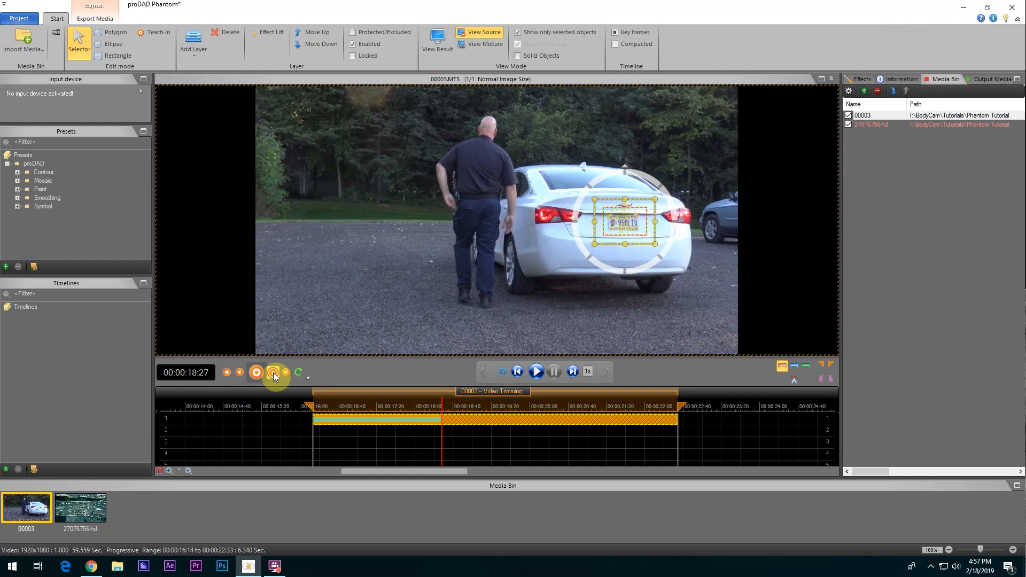
click(273, 373)
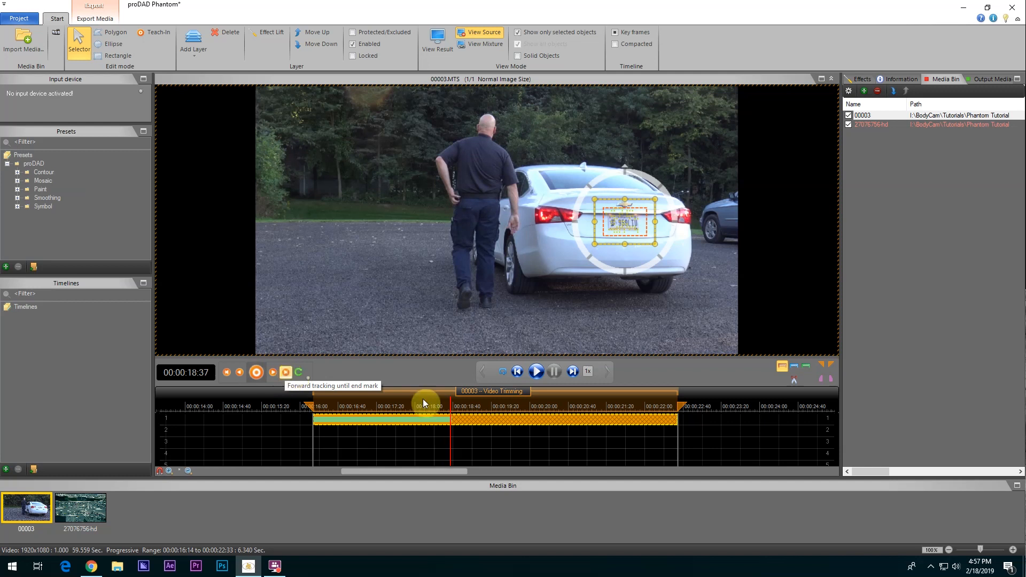
click(286, 370)
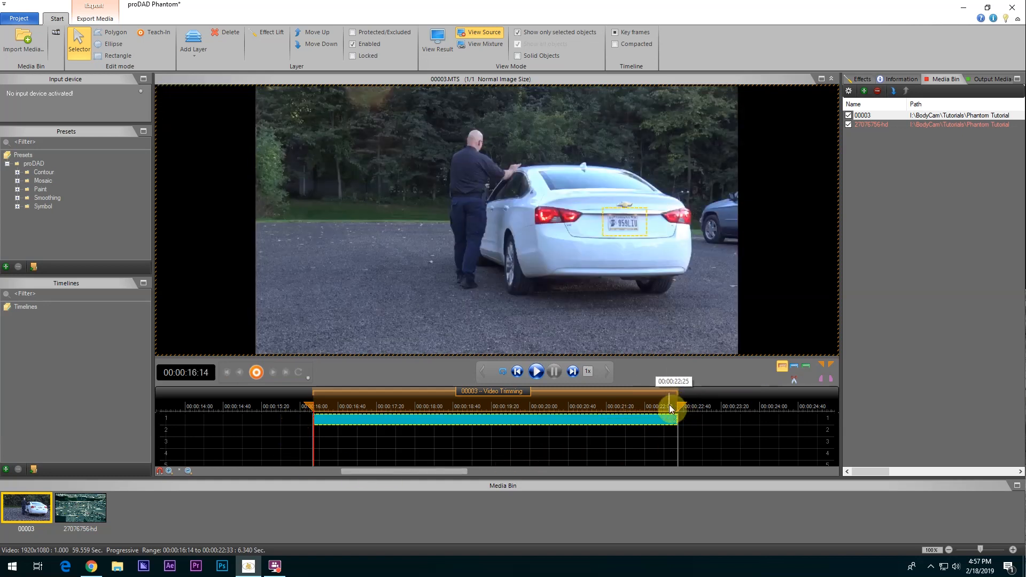
Review the tracked licence plate mosaic across the trimmed range in the result view.
drag(316, 400, 444, 395)
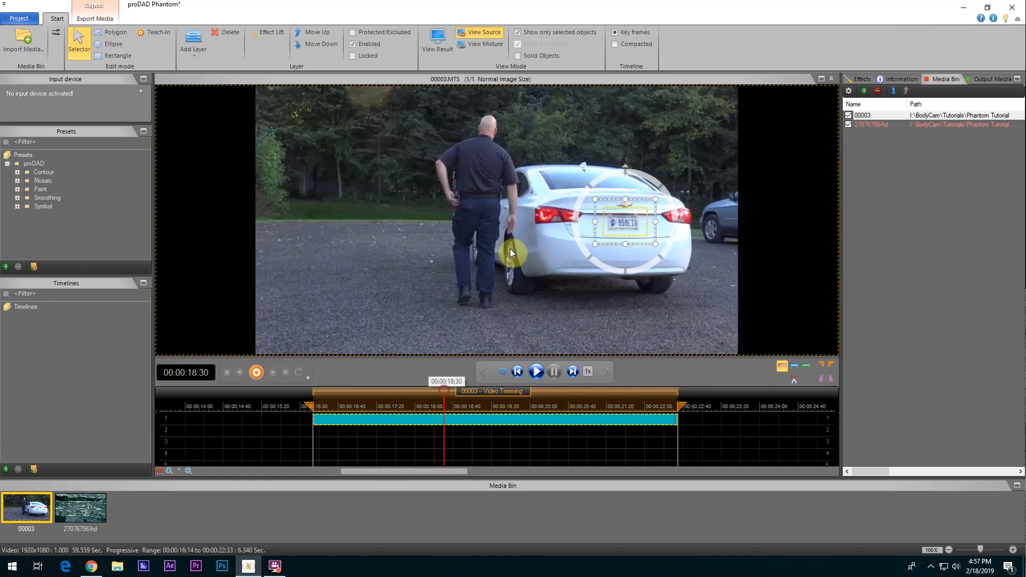
click(442, 42)
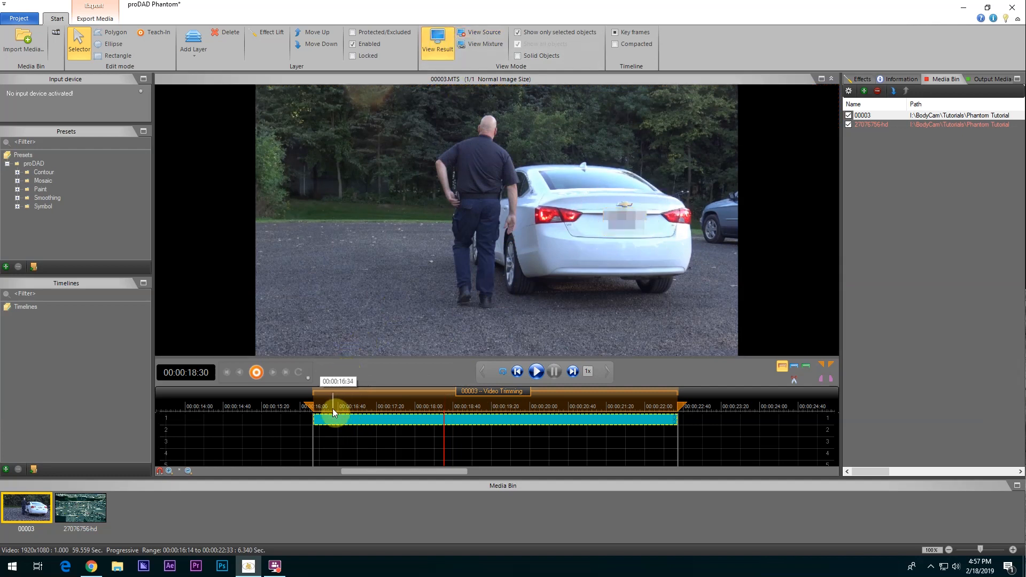
drag(319, 404, 355, 420)
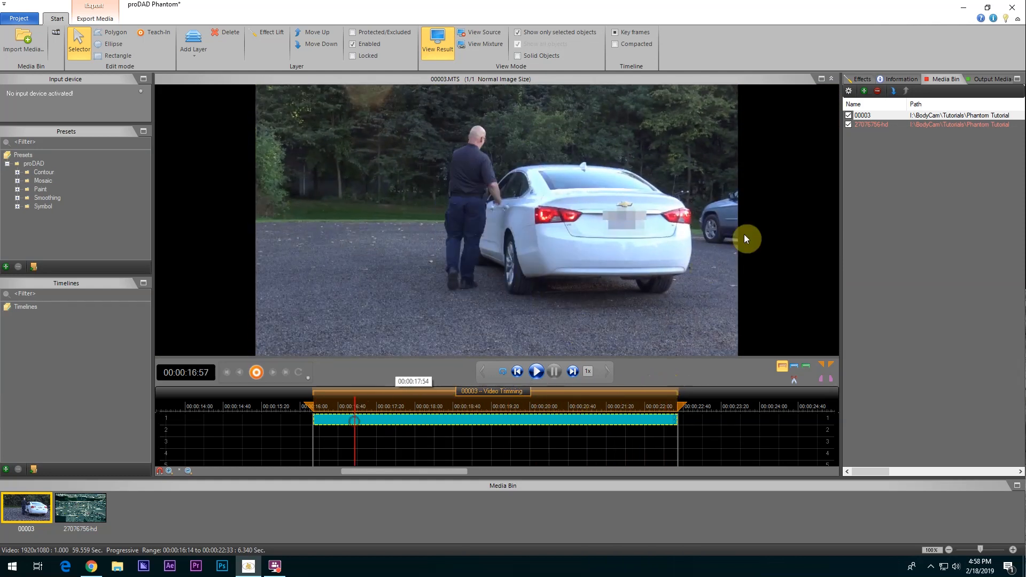
Set the plate mosaic's horizontal and vertical block size to 14 and play back the result.
click(861, 79)
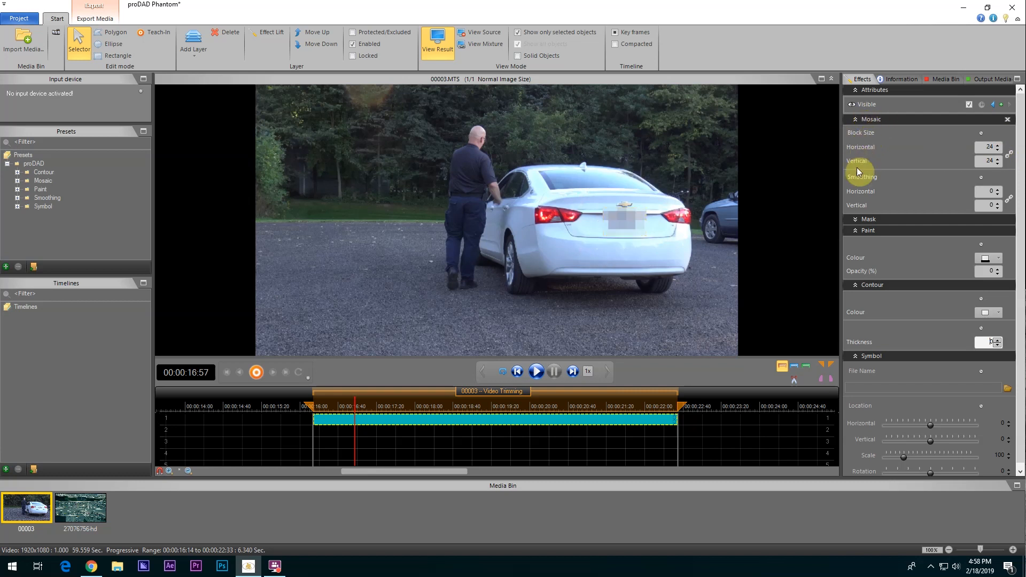
click(998, 163)
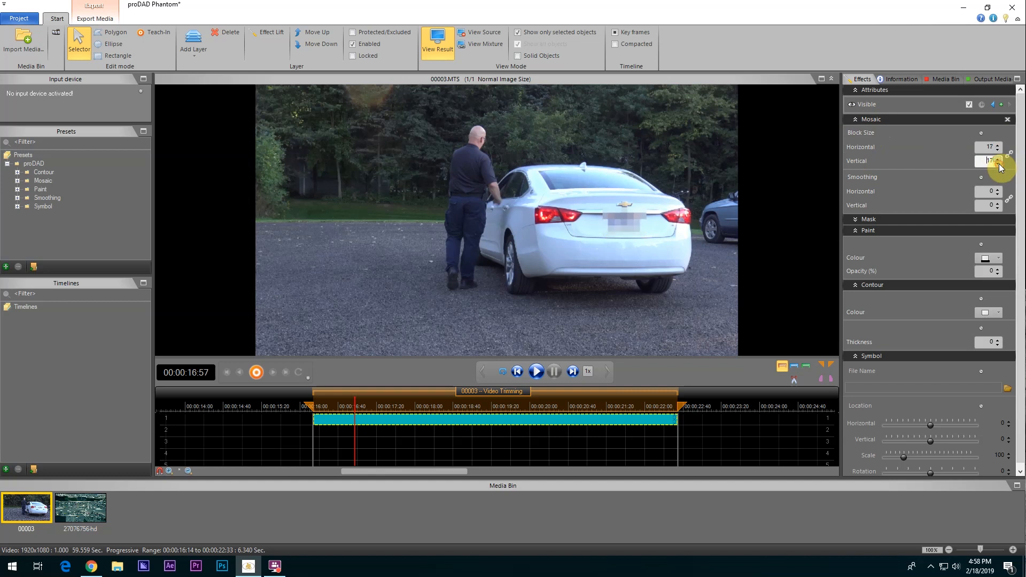
click(999, 163)
click(614, 232)
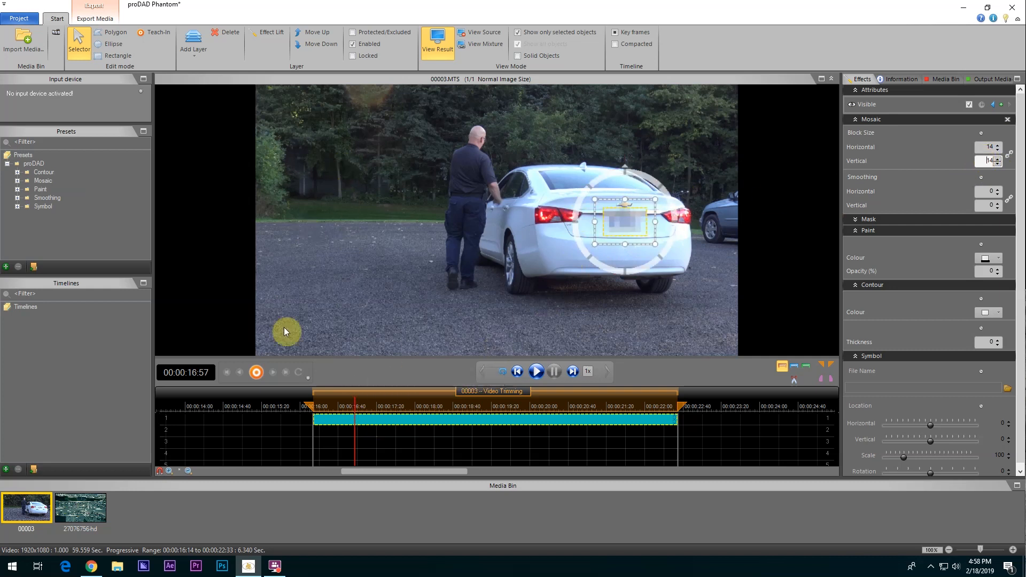
click(536, 373)
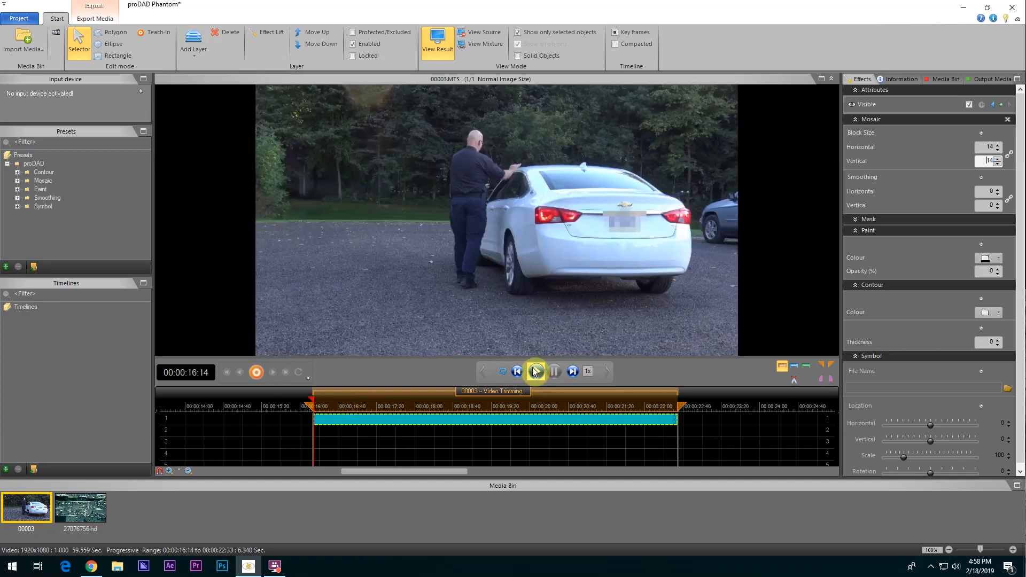
Open the 27076756-hd clip, show its full timeline, and set the playhead to 00:00:08:22.
click(80, 511)
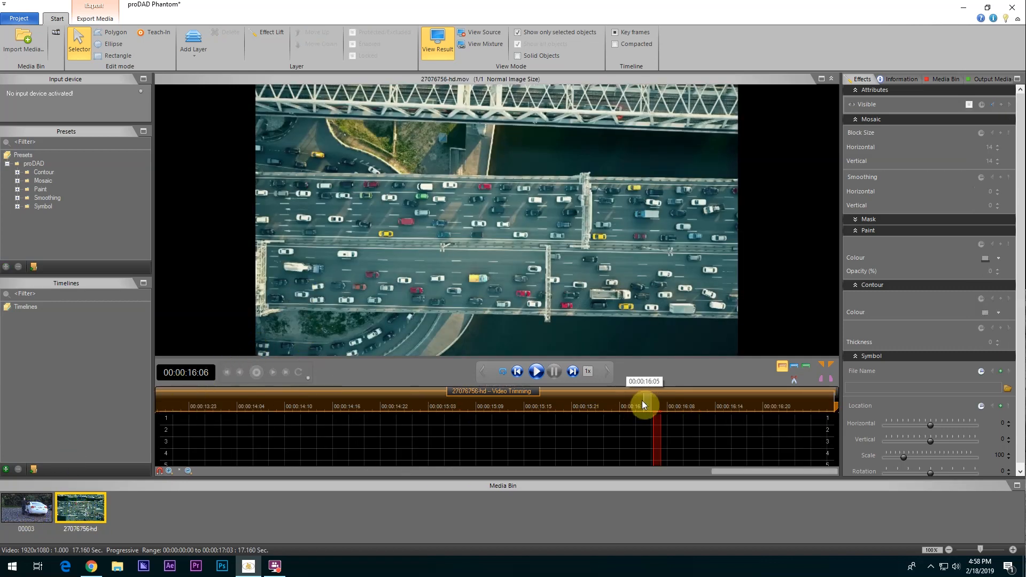
drag(642, 401, 83, 390)
click(187, 471)
click(188, 471)
click(187, 471)
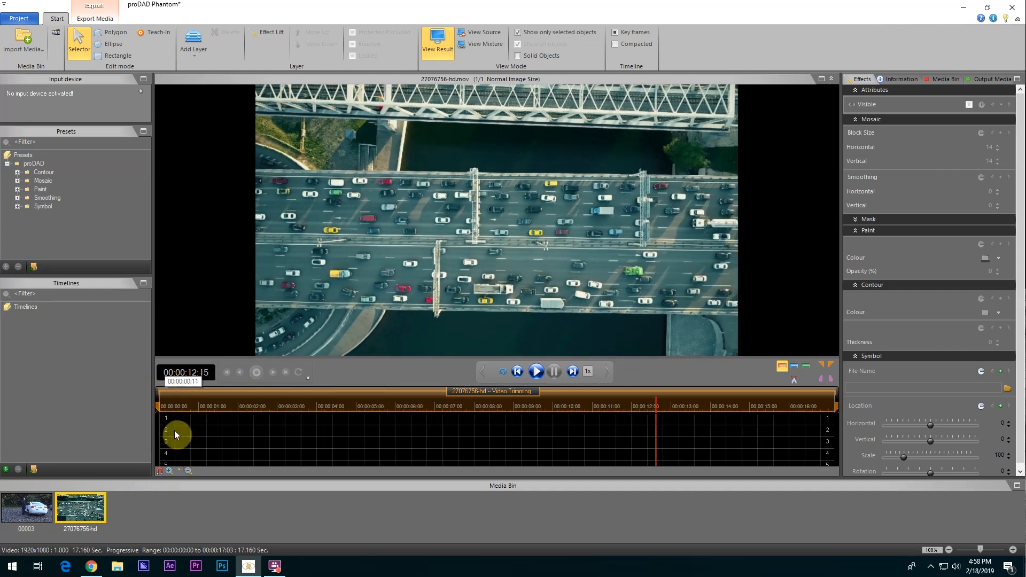
click(162, 404)
drag(330, 399, 804, 402)
drag(488, 399, 557, 399)
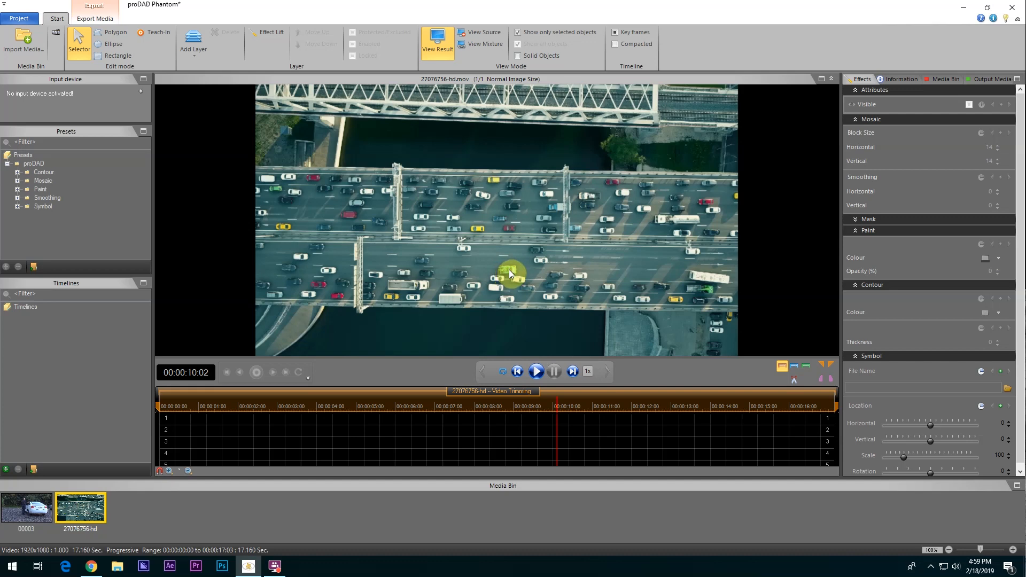
drag(538, 410, 509, 406)
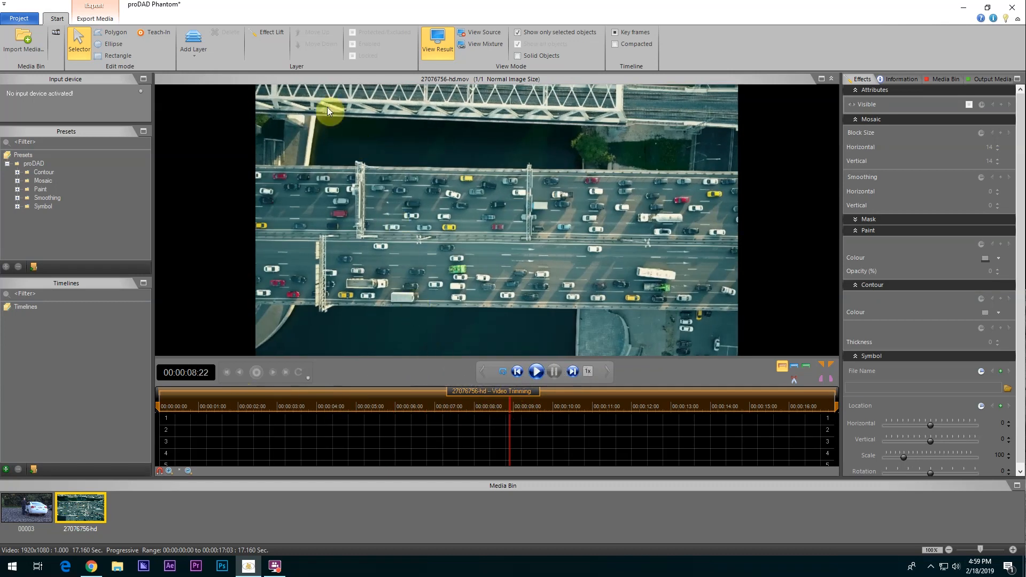
Add an elliptical mosaic mask around the green vehicle in the lower lanes of the bridge.
click(109, 55)
click(98, 44)
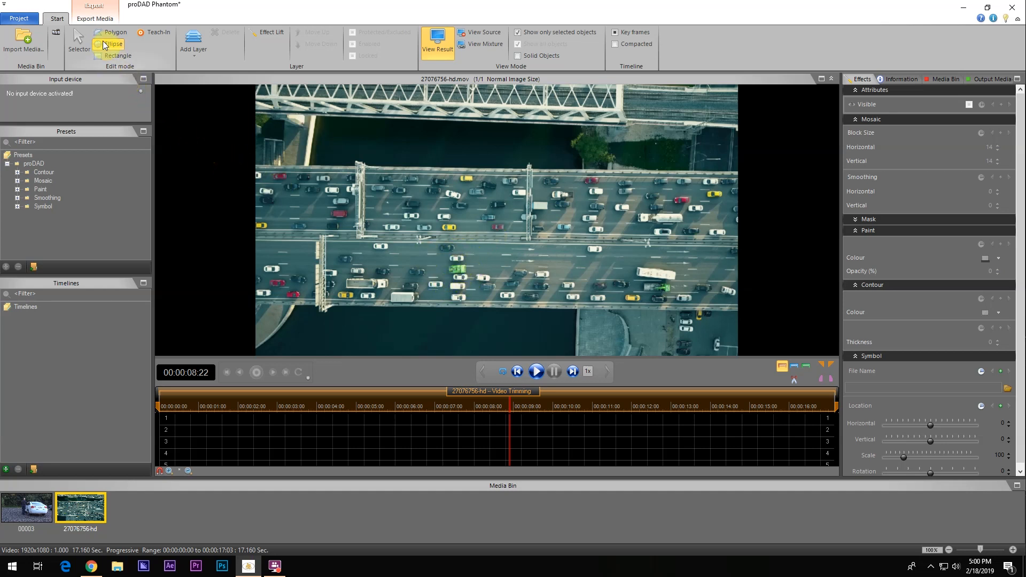
mouse_move(443, 259)
mouse_down()
mouse_move(482, 291)
mouse_move(452, 270)
mouse_up()
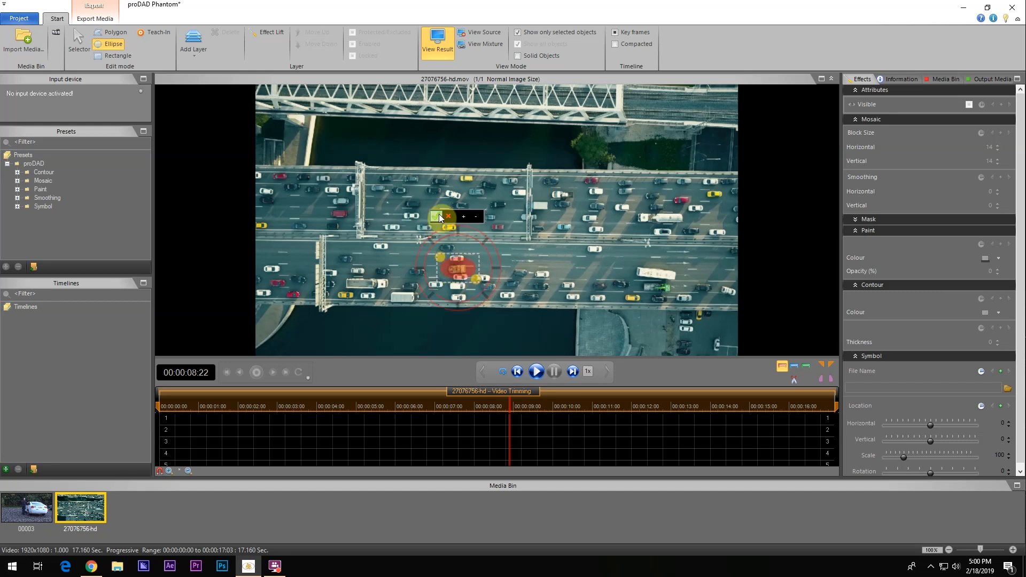
click(435, 215)
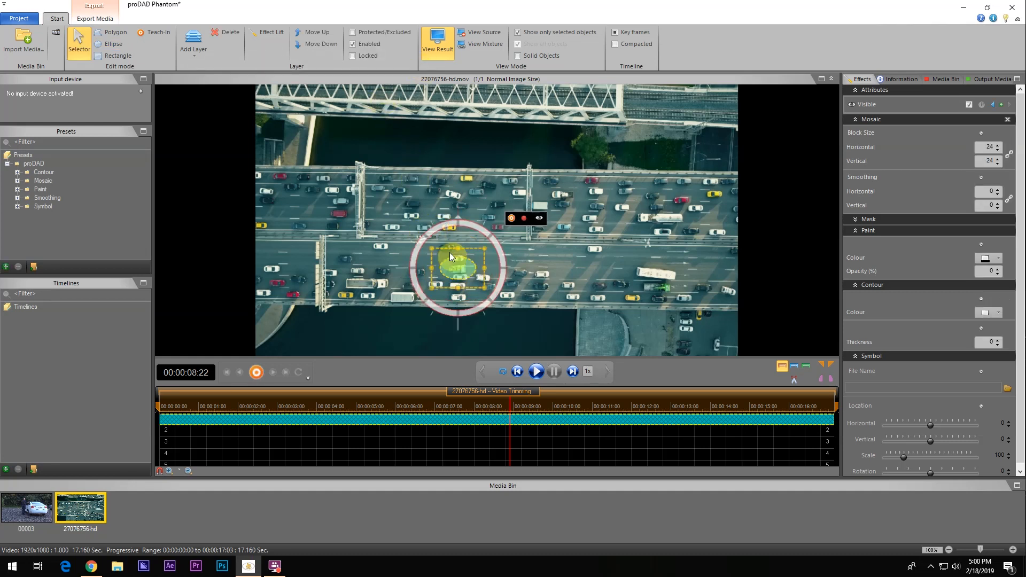
Show the source view and track the elliptical mask backward from 00:00:08:22, stopping at 00:00:03:11.
click(464, 32)
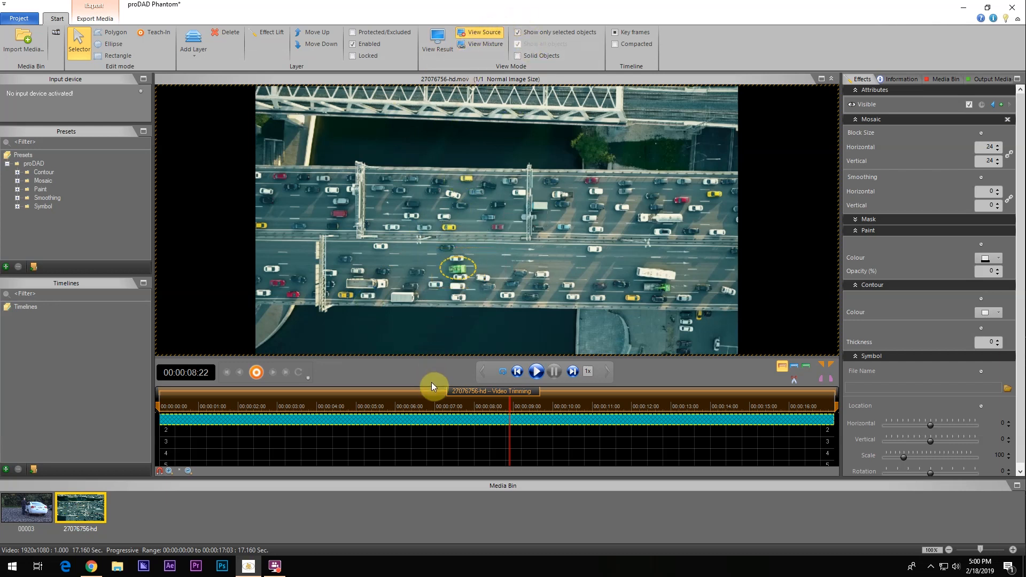
click(256, 373)
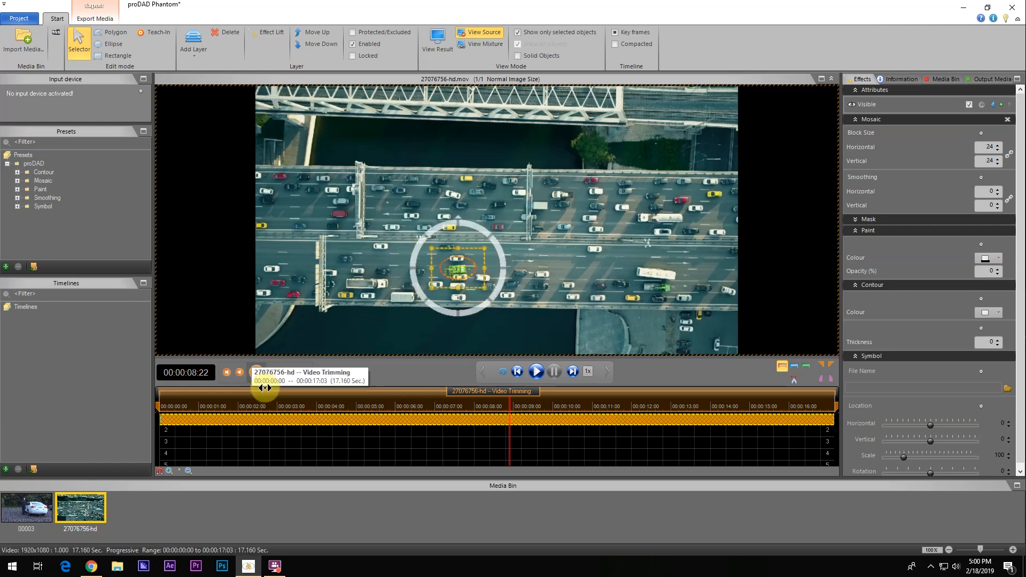
click(239, 374)
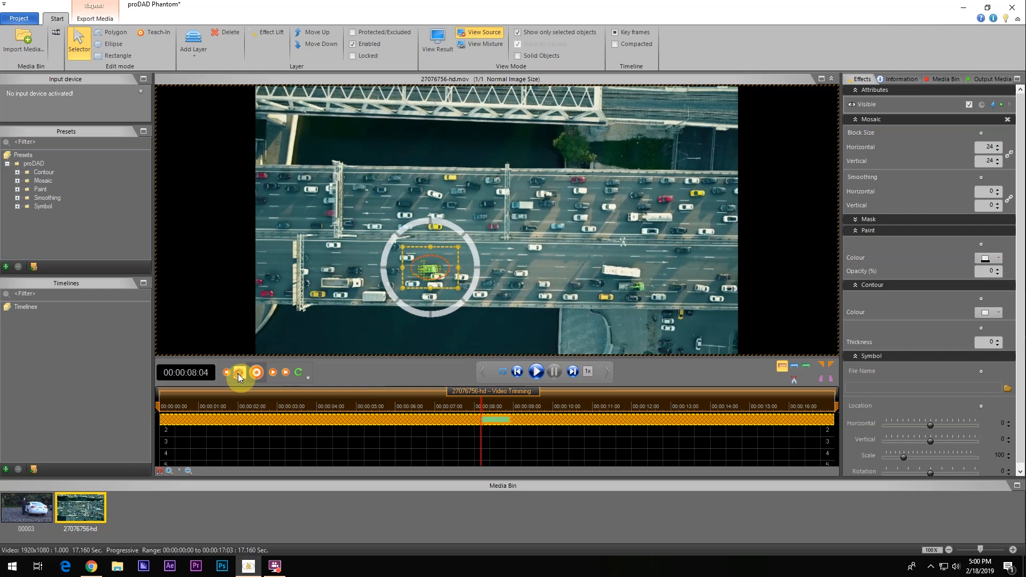
click(239, 373)
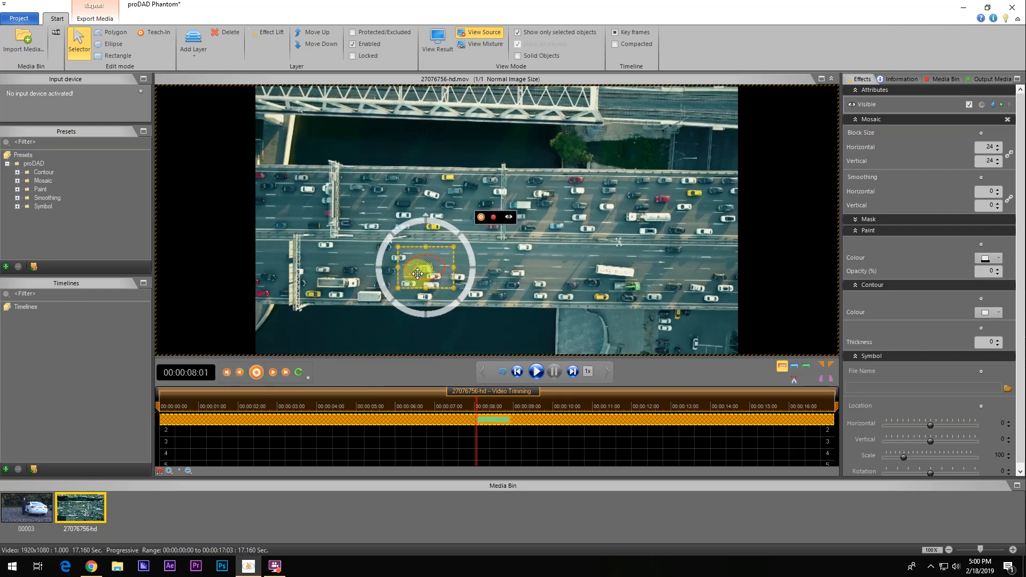
click(226, 375)
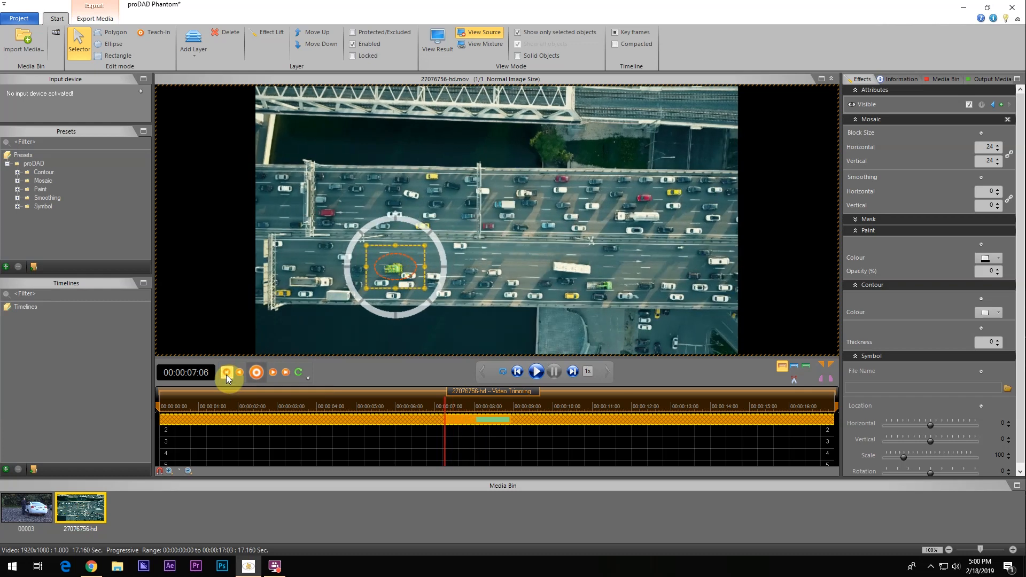
click(257, 373)
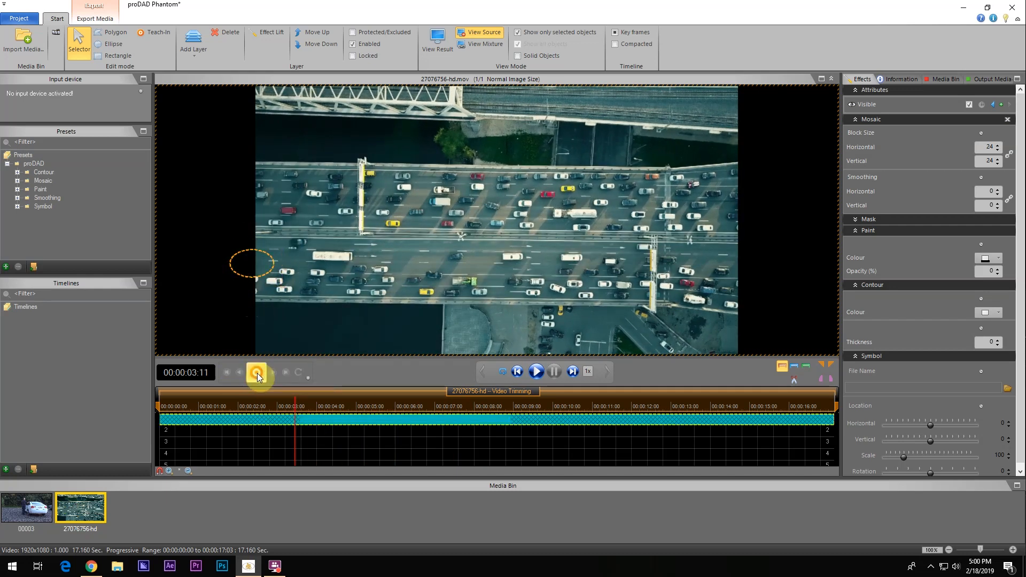
Return to 00:00:08:22 and track the elliptical mask around the green vehicle forward to 00:00:14:17.
click(239, 283)
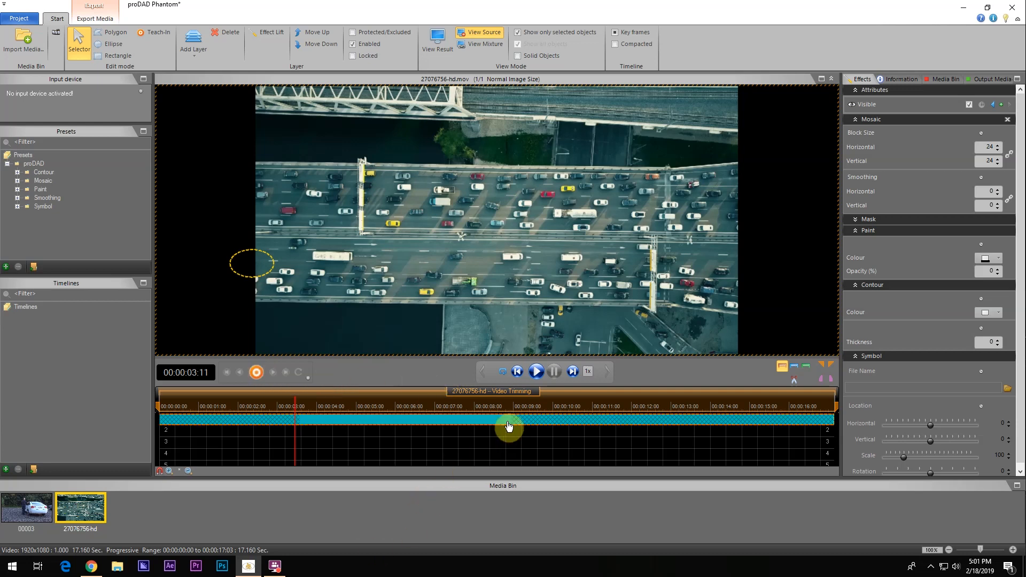
click(509, 405)
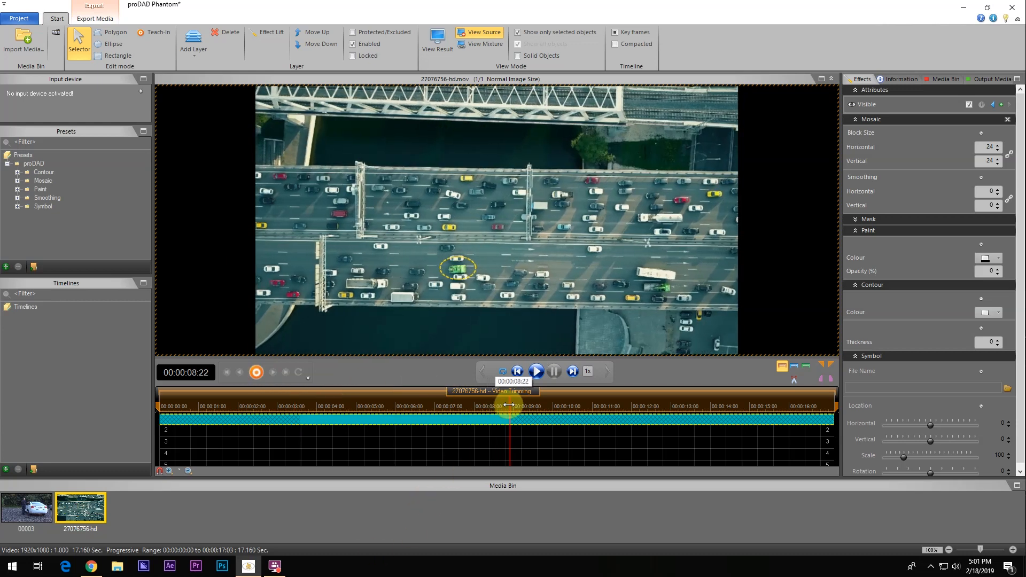
click(460, 283)
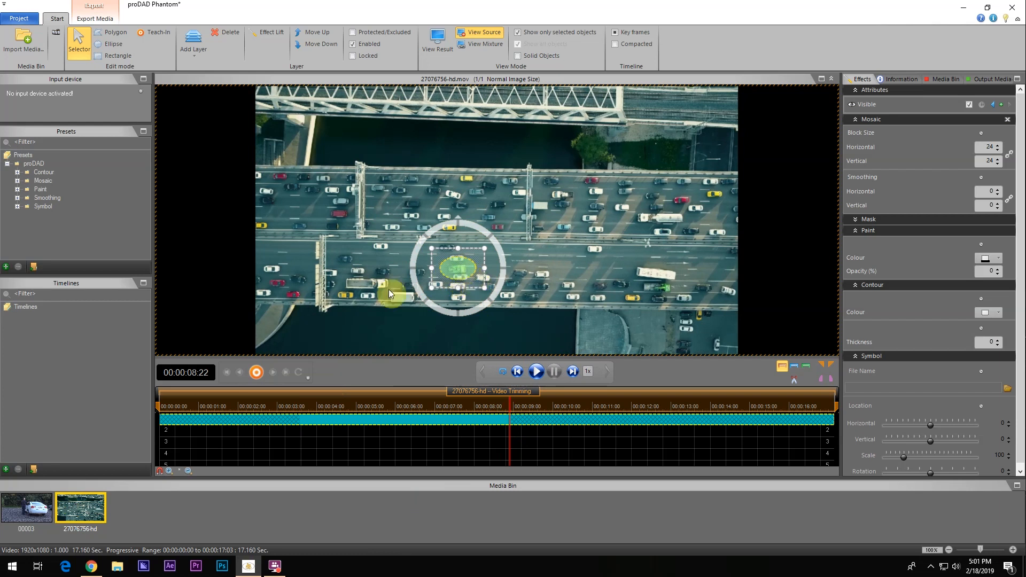
click(257, 375)
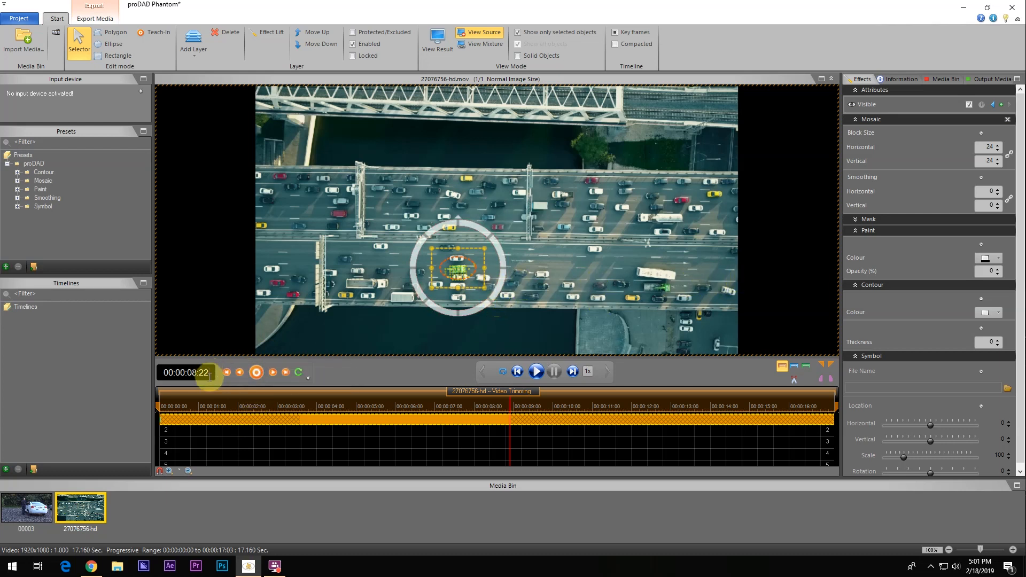
click(286, 374)
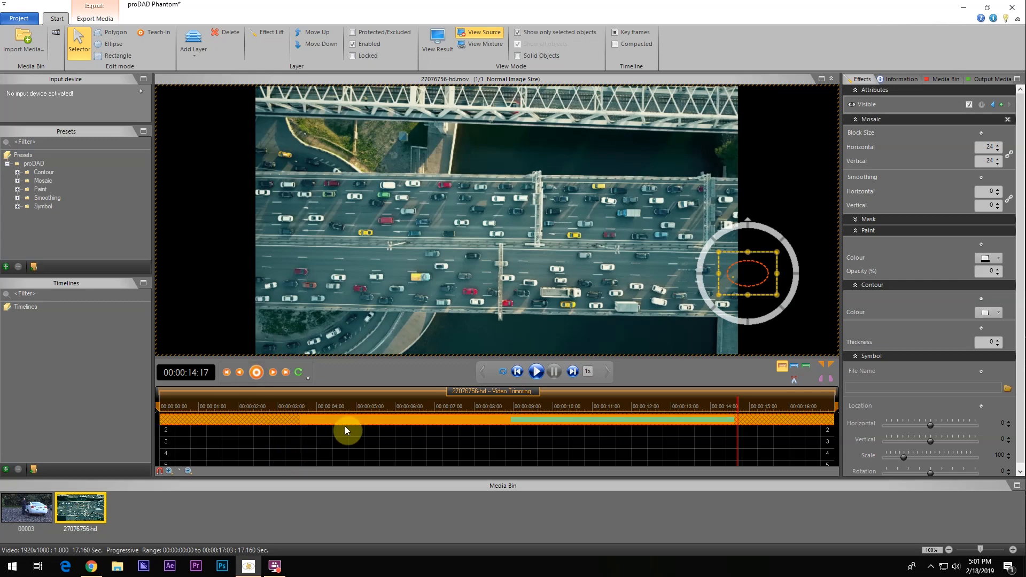
Leave tracking mode and check how the mask follows the green vehicle at several points between 00:00:02:15 and 00:00:09:13.
drag(370, 411, 258, 415)
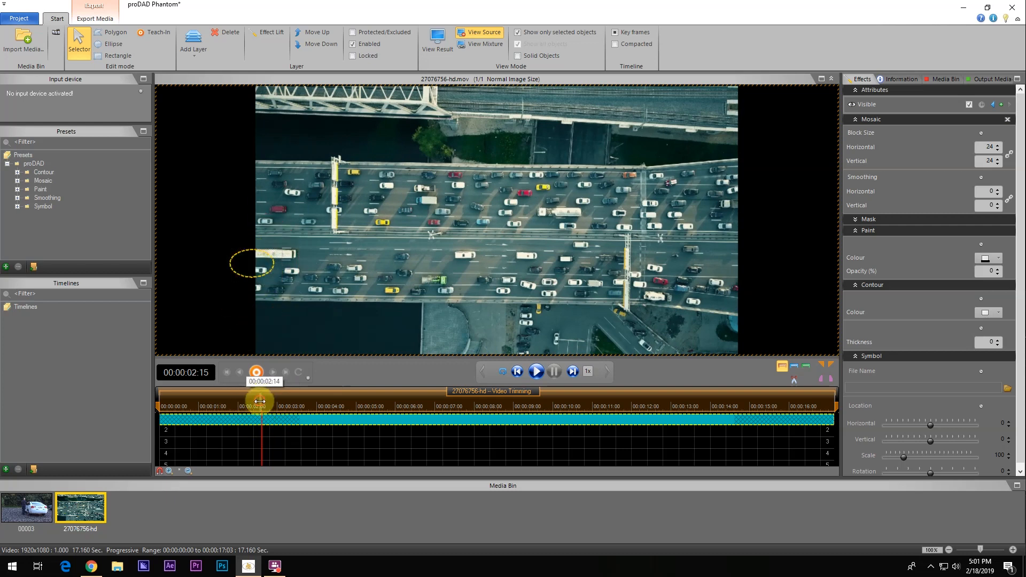
drag(259, 396, 375, 395)
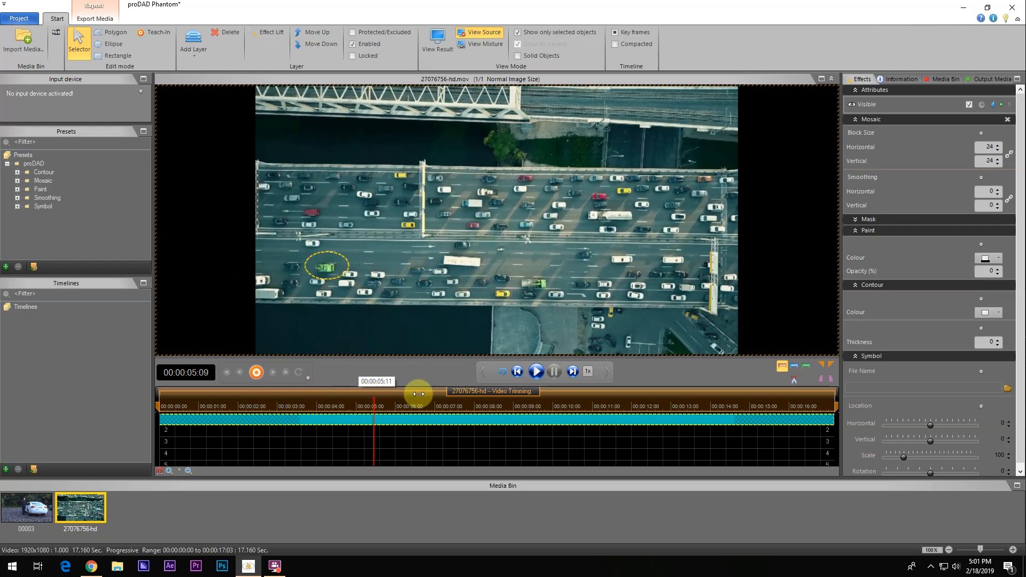
click(534, 402)
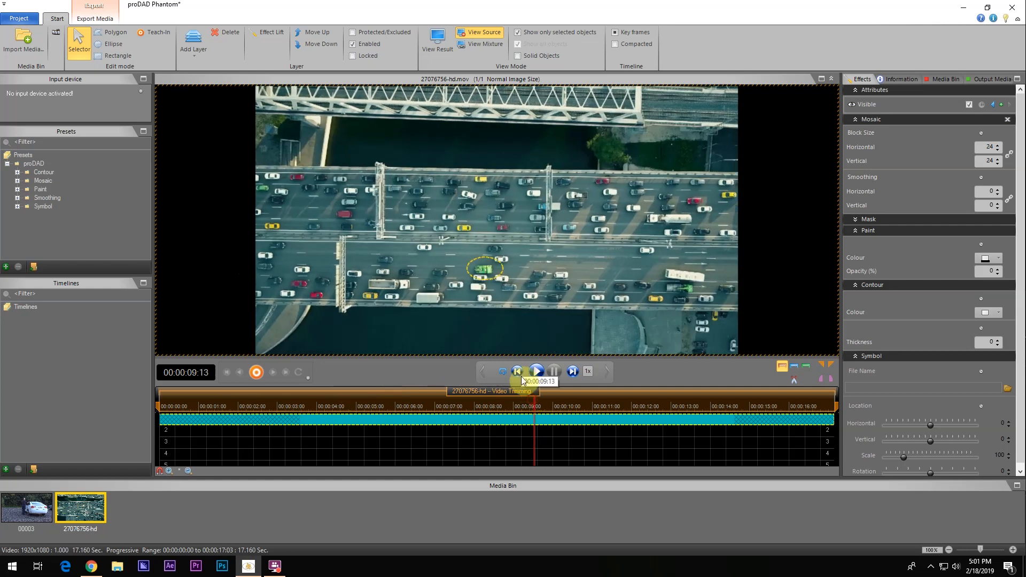
Show the result view and set the mask's horizontal and vertical mosaic block size to 0.
click(438, 40)
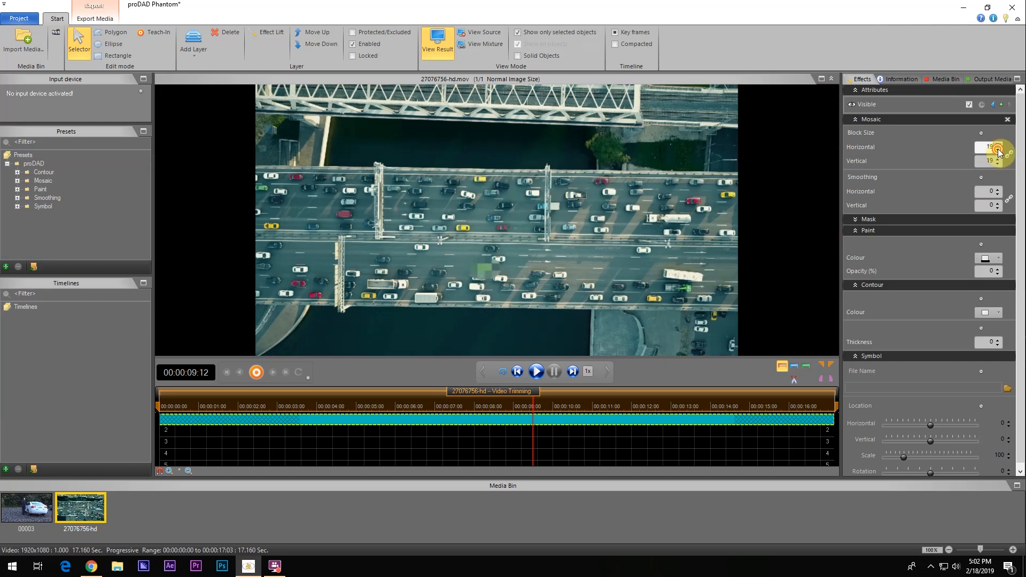
drag(998, 152, 993, 148)
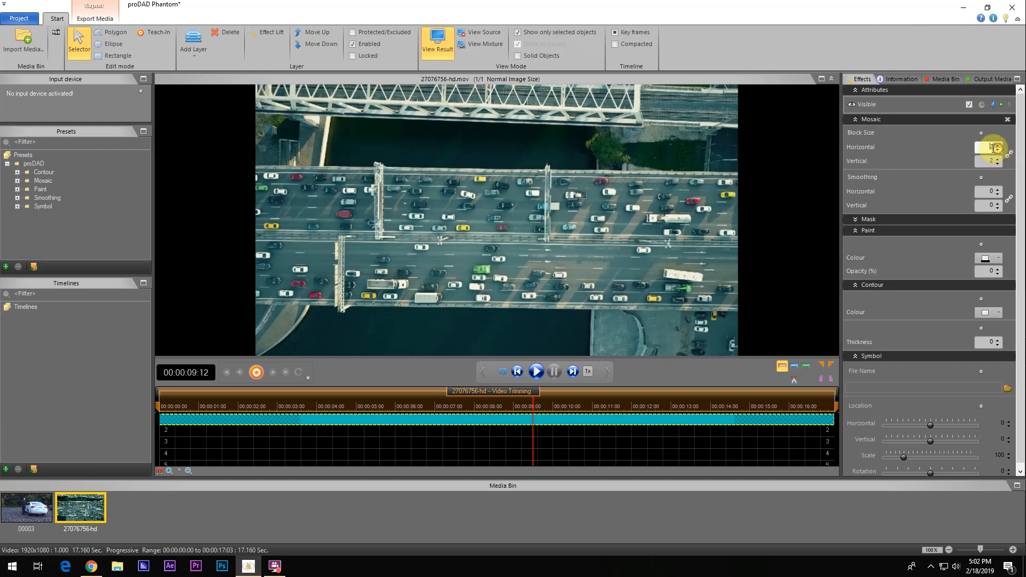
double_click(987, 147)
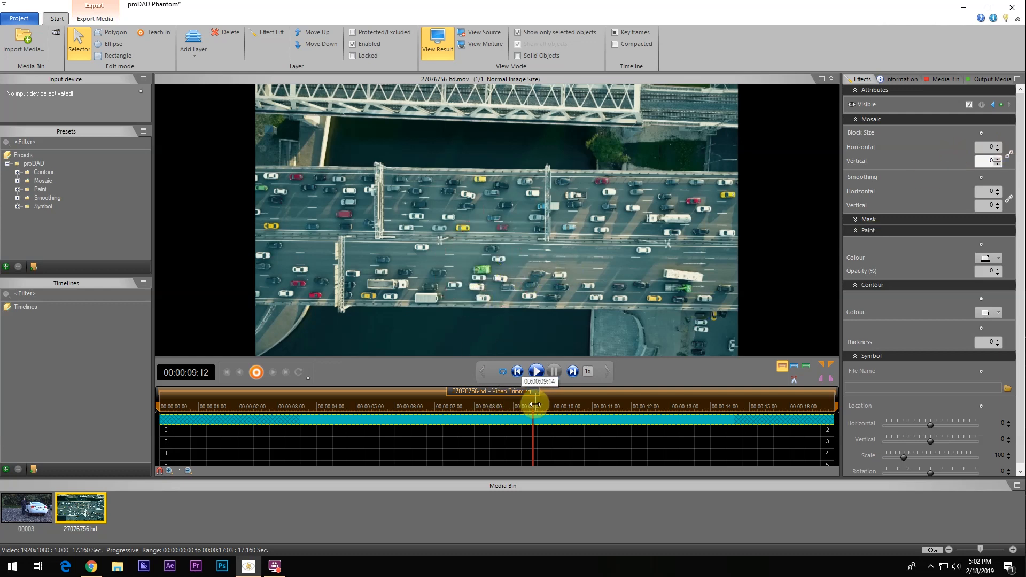
At 00:00:07:02, give the elliptical mask a red contour with a thickness of 3.
drag(531, 404, 439, 407)
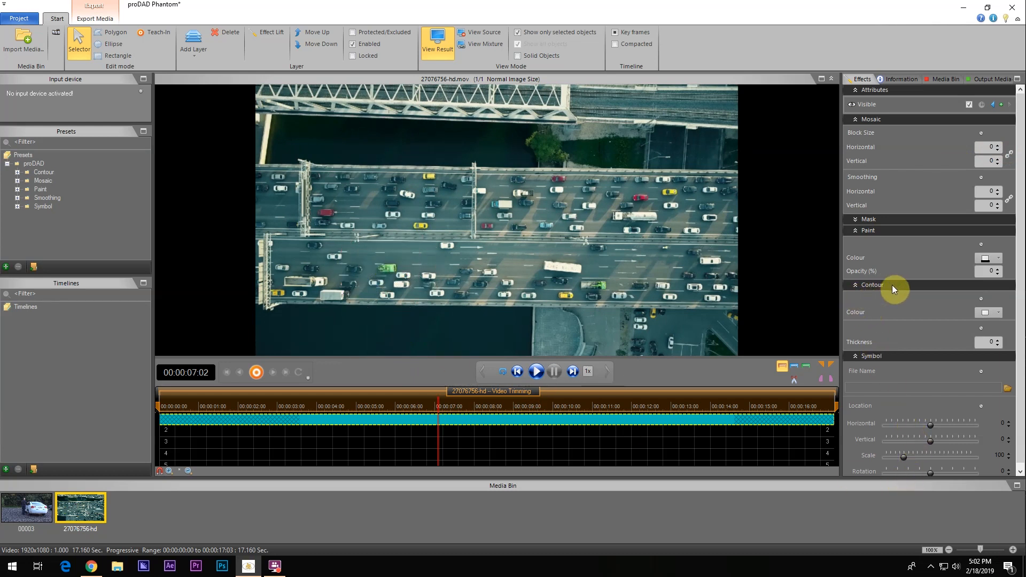
click(999, 316)
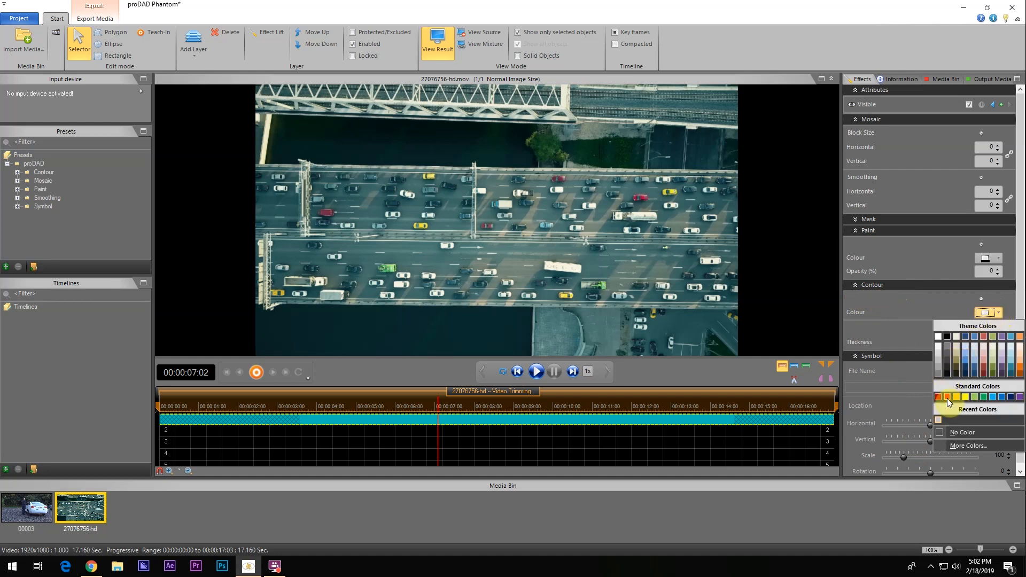
click(947, 398)
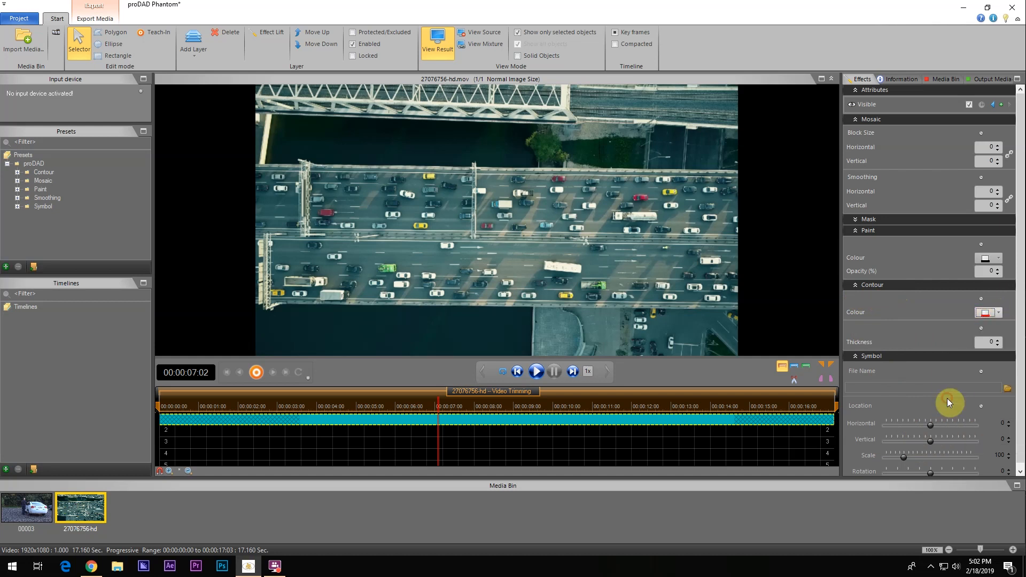
click(998, 340)
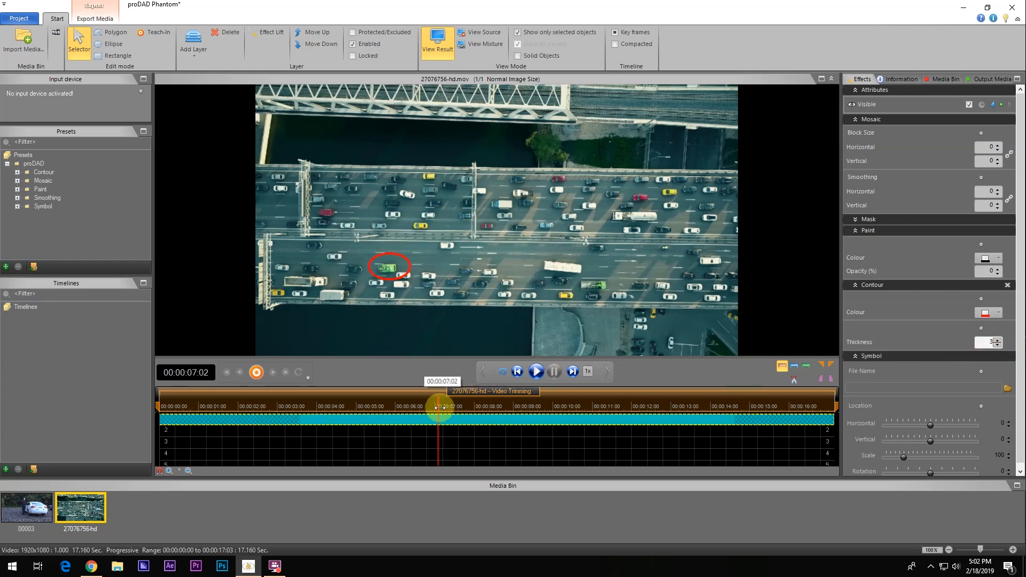
Trim the red contour layer to run from 00:00:03:11 to about 00:00:14:17 and preview the result.
drag(439, 406, 295, 422)
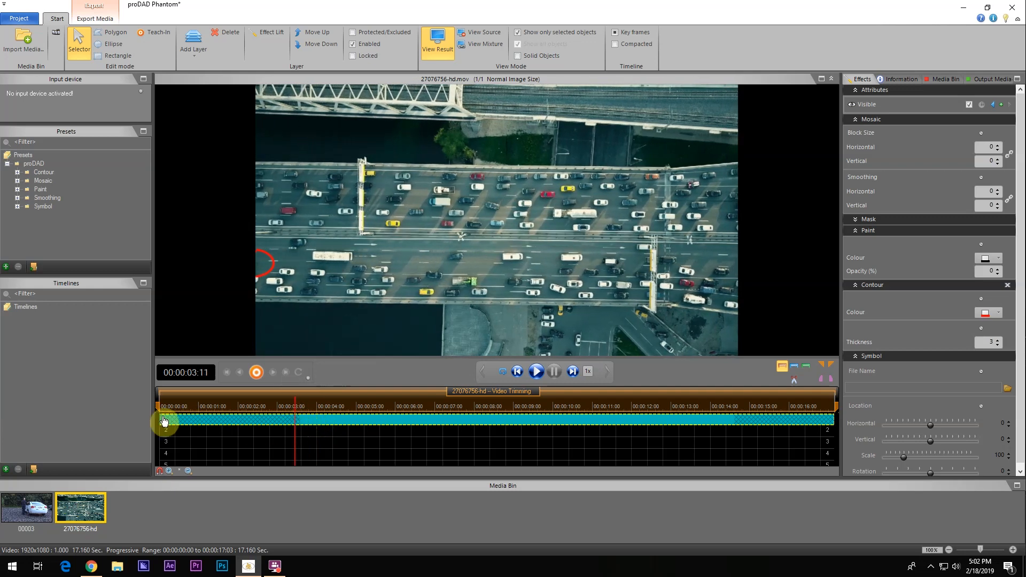
drag(161, 419, 287, 424)
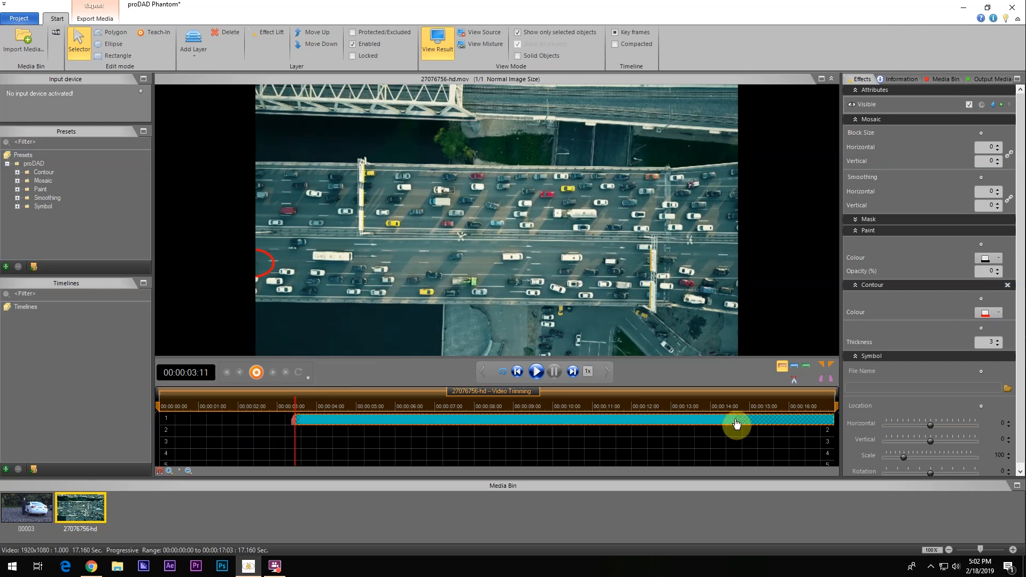
drag(832, 419, 730, 432)
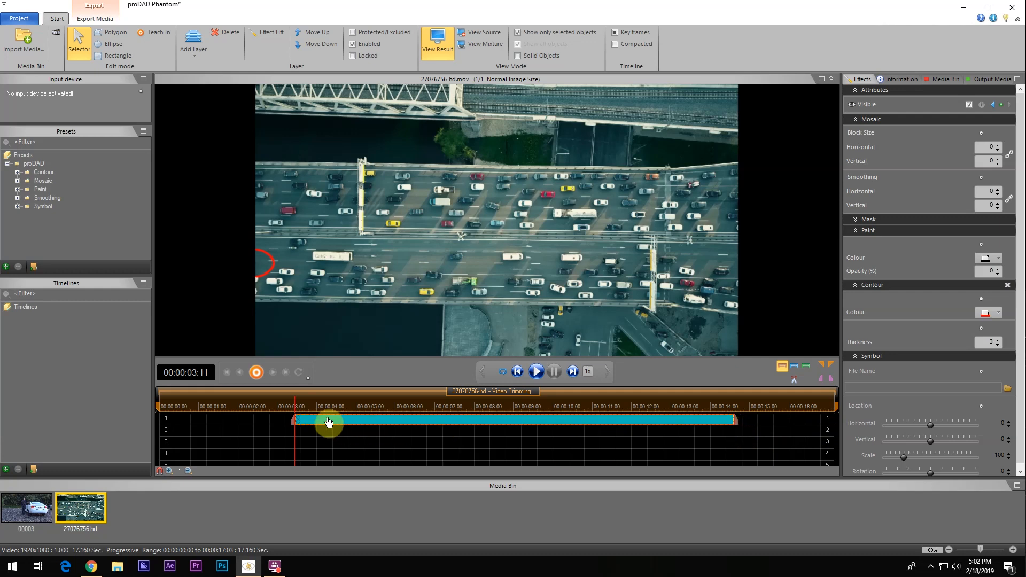
drag(293, 406, 505, 414)
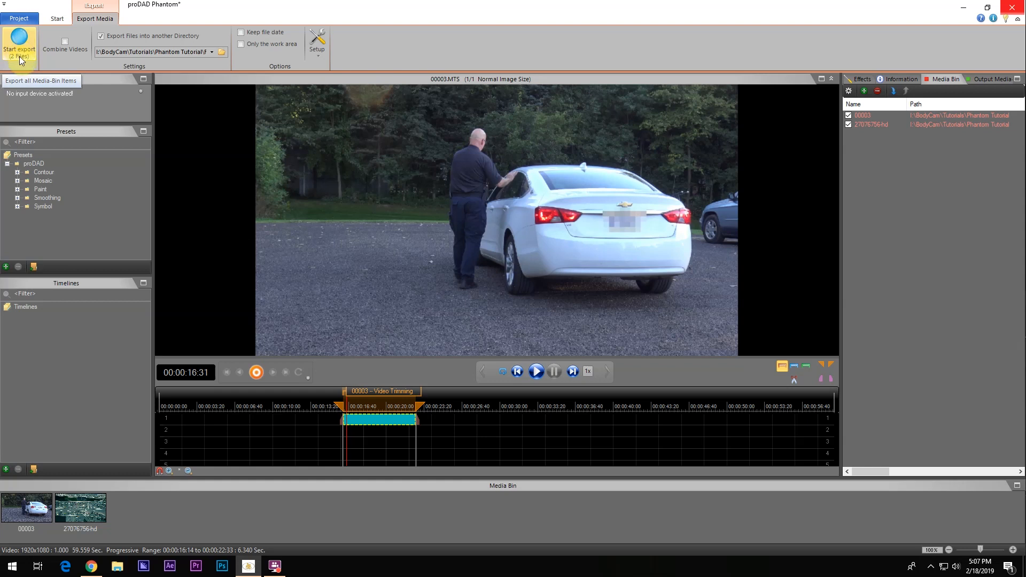
Set the export directory to Phantom Tutorial\Fixed Content and export both clips as separate videos, limited to the work area.
click(66, 43)
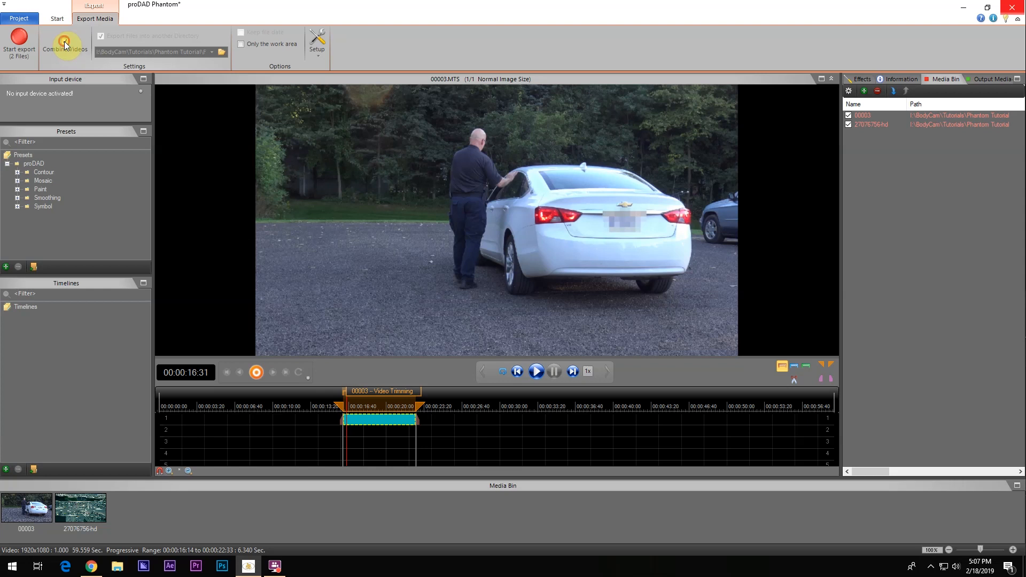
click(65, 42)
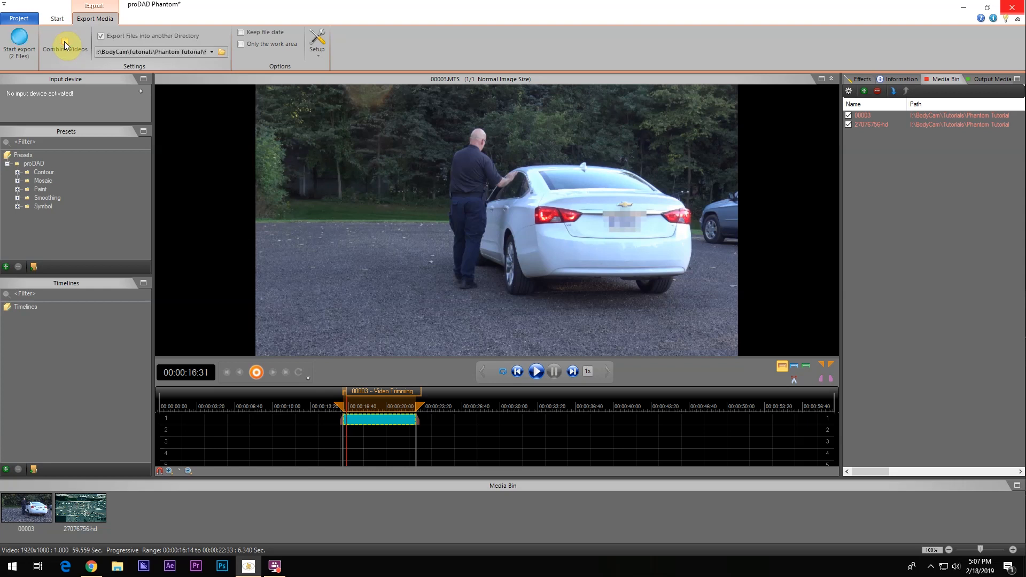
click(222, 51)
scroll(492, 320, down, 6)
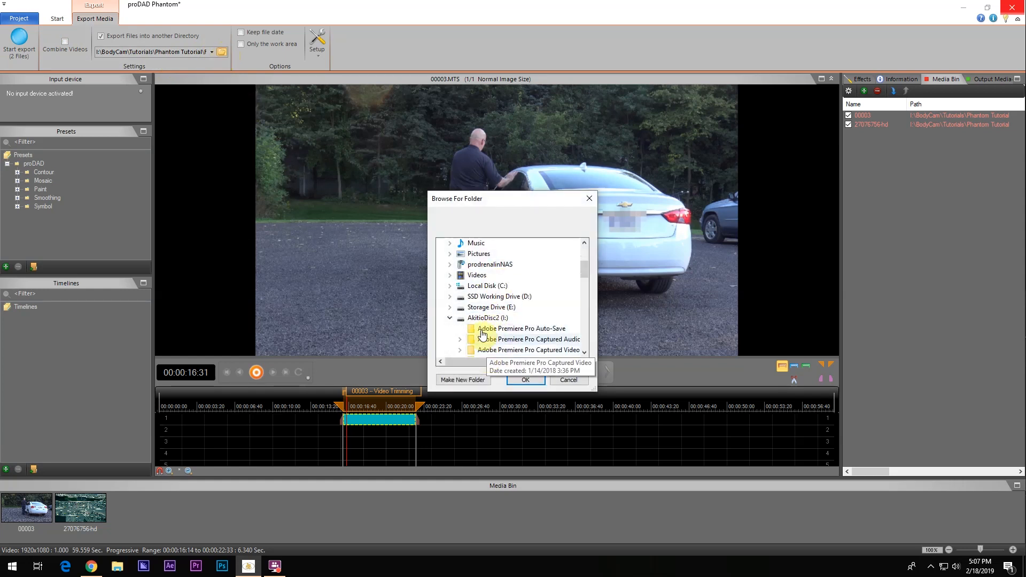
scroll(485, 330, down, 1)
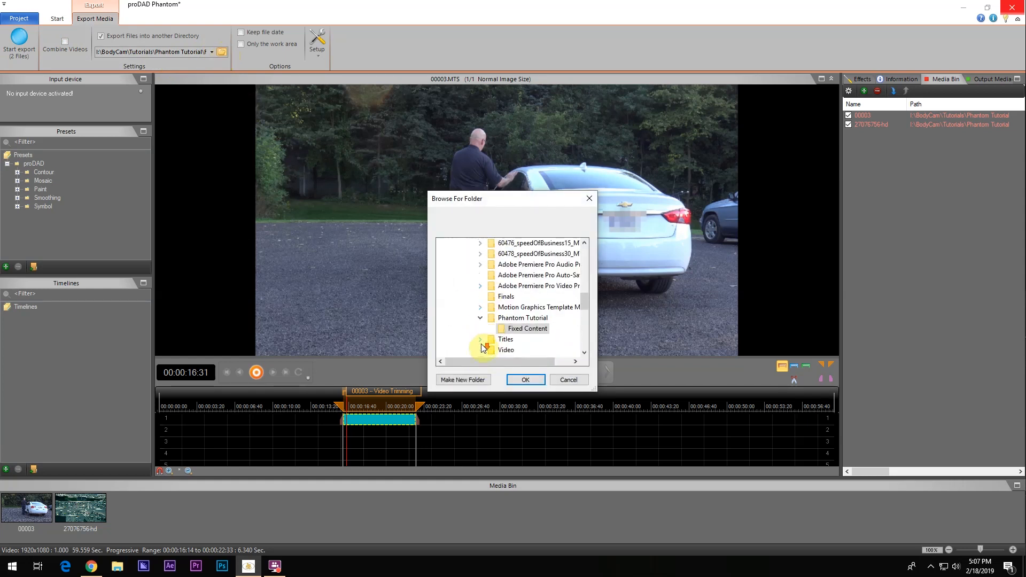
click(510, 330)
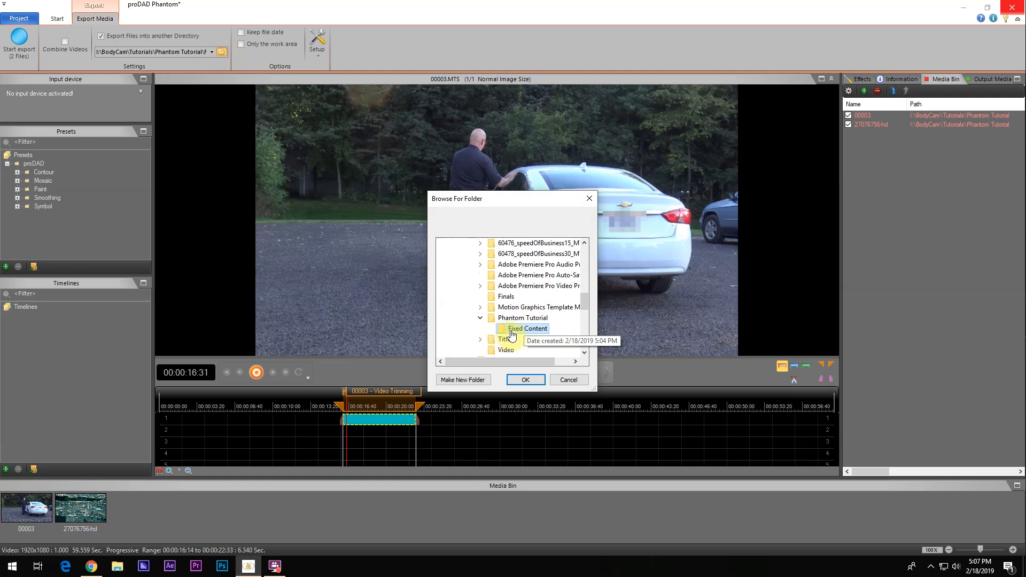
click(526, 380)
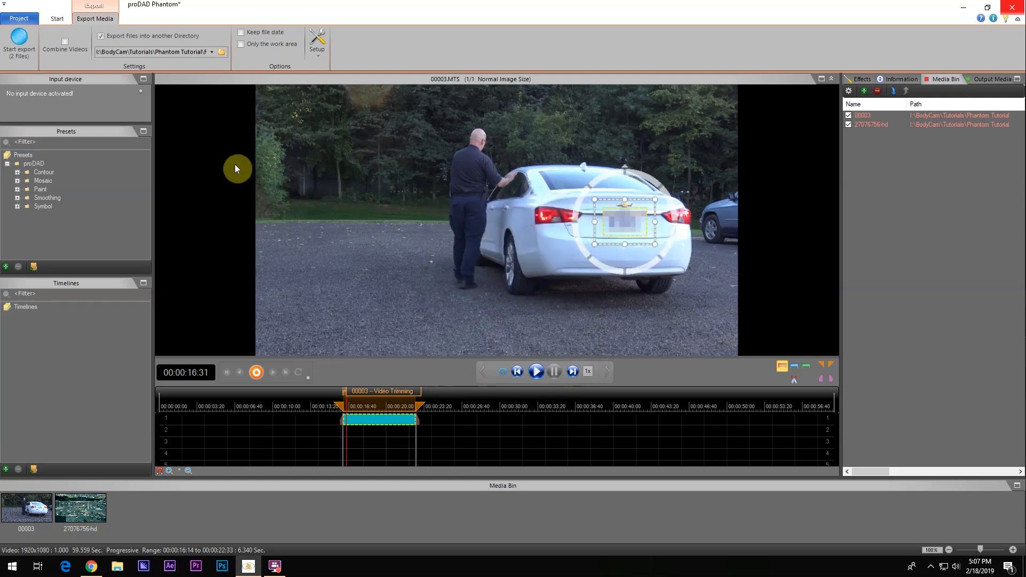
click(217, 255)
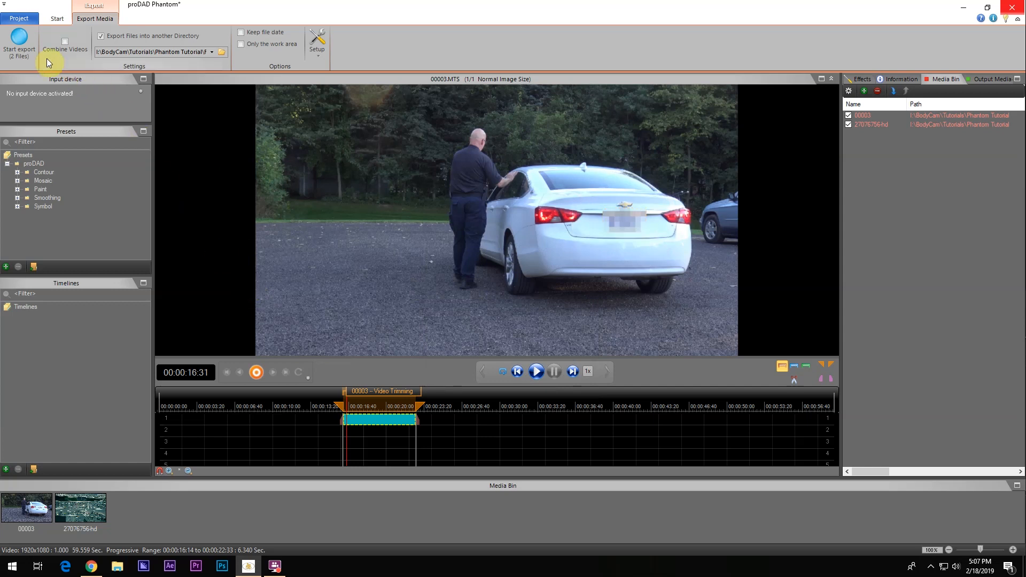
click(20, 43)
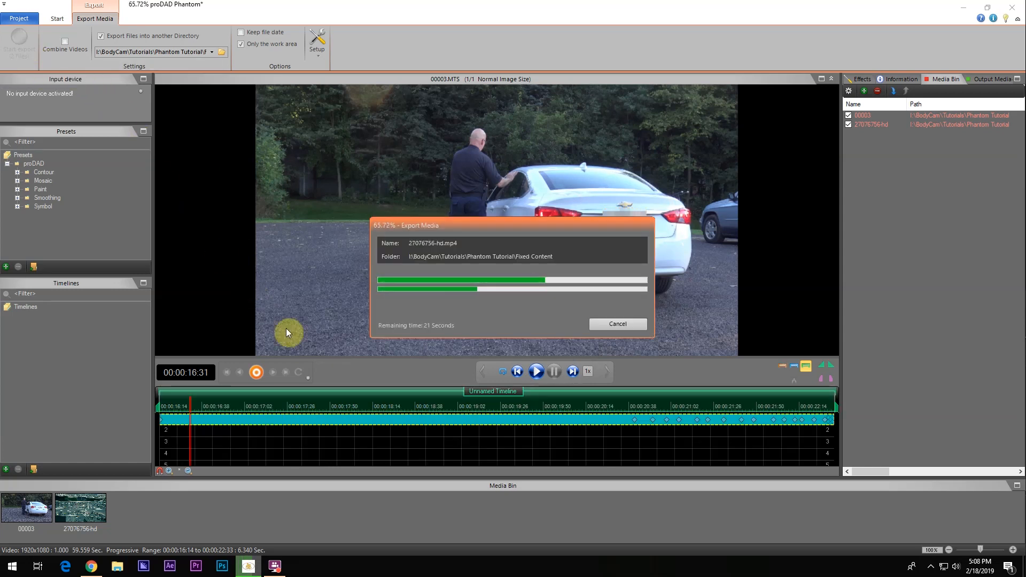
Switch to File Explorer, open BodyCam\Tutorials\Phantom Tutorial\Fixed Content on the AkitioDisc2 drive, and play the exported 27076756-hd.mp4.
click(123, 571)
scroll(315, 363, down, 5)
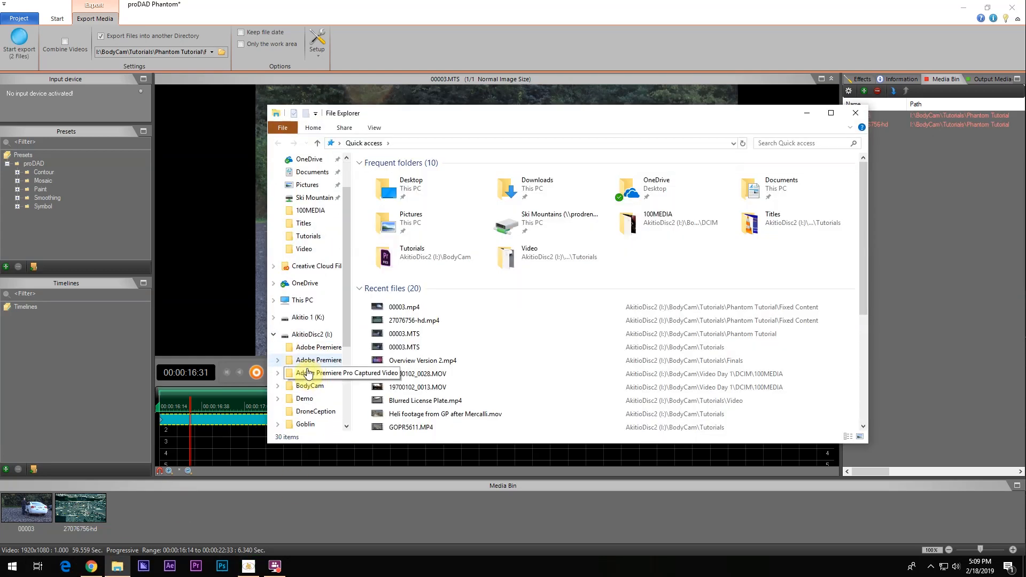
click(309, 335)
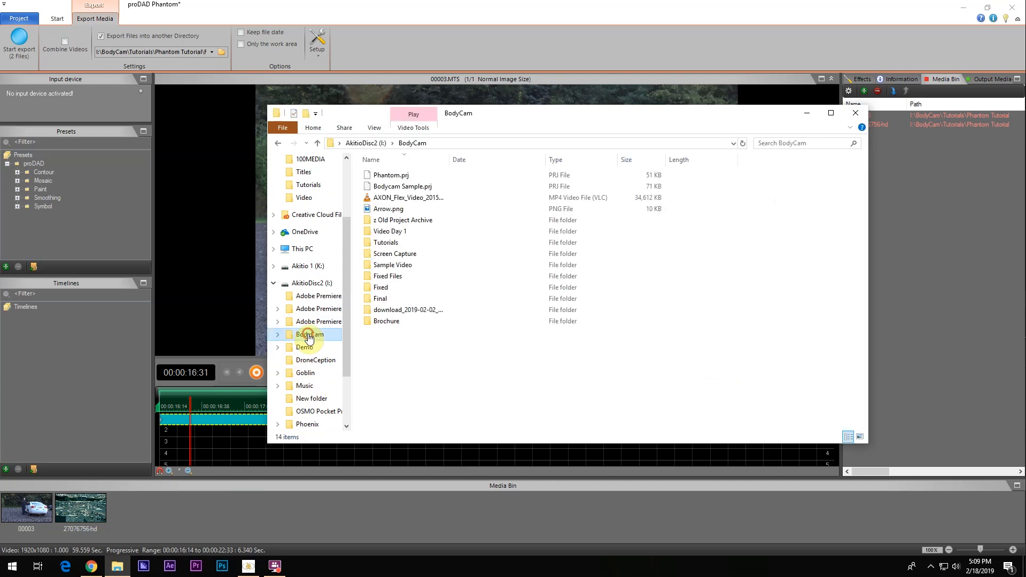
double_click(384, 244)
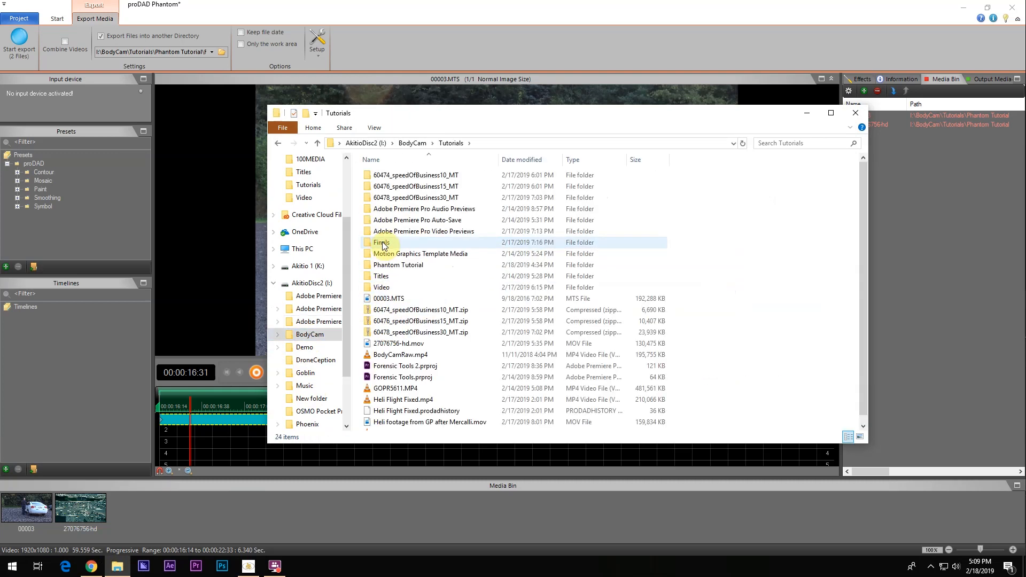
double_click(389, 264)
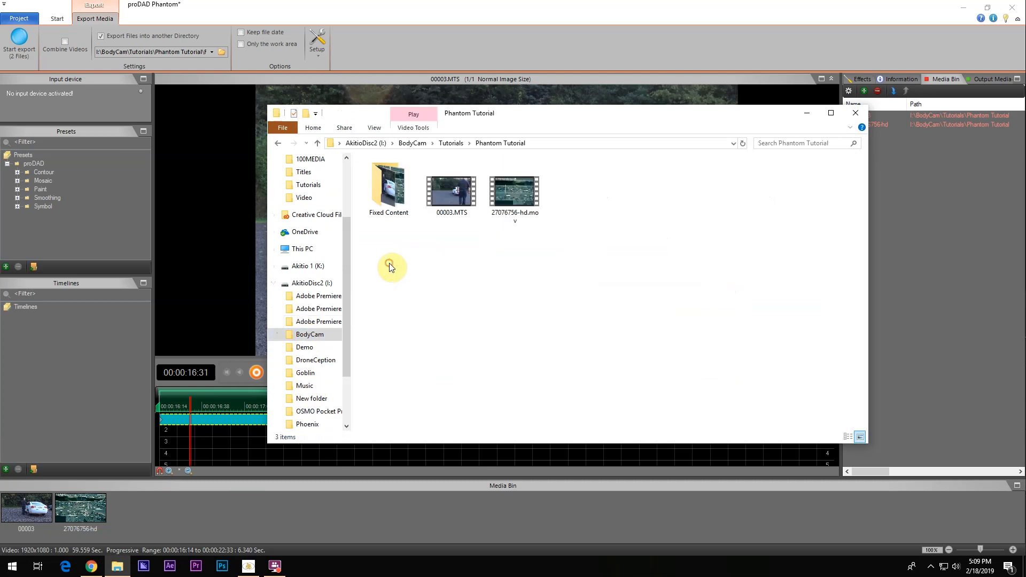
double_click(384, 195)
click(439, 199)
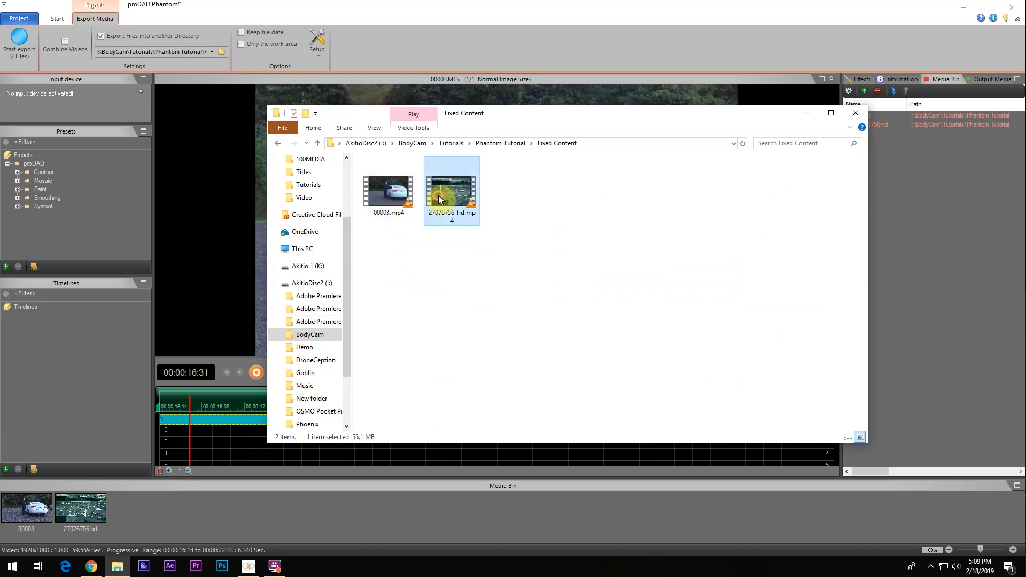
double_click(440, 200)
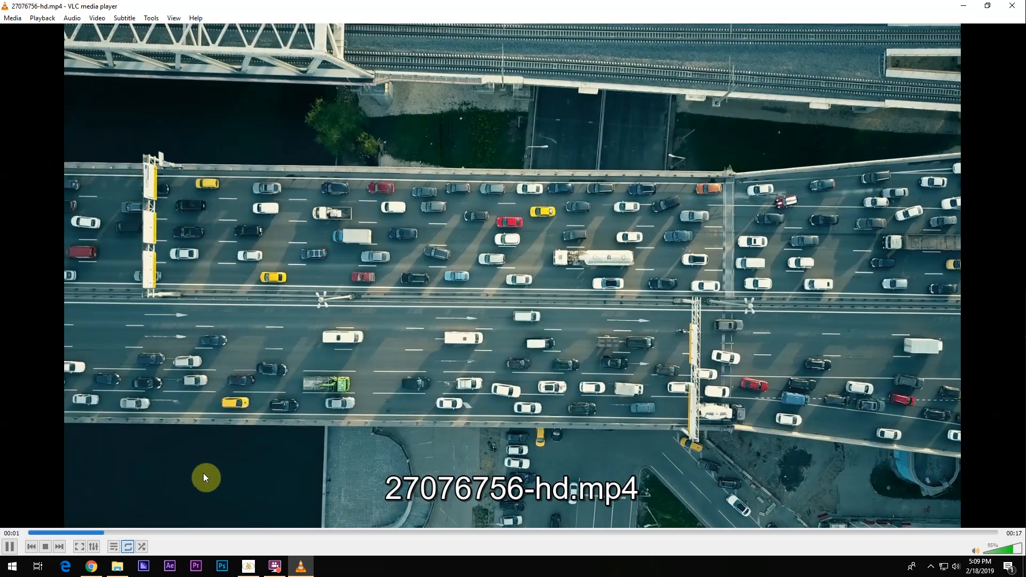